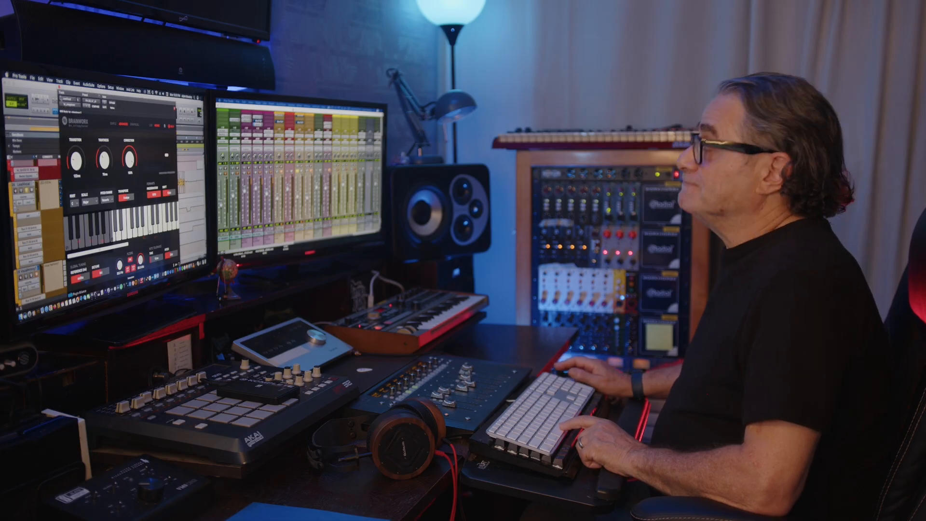
Step: Select a short passage of the lead vocal's track near the start of Verse 1 and audition it
{"action": "left_click", "coordinate": [60, 88]}
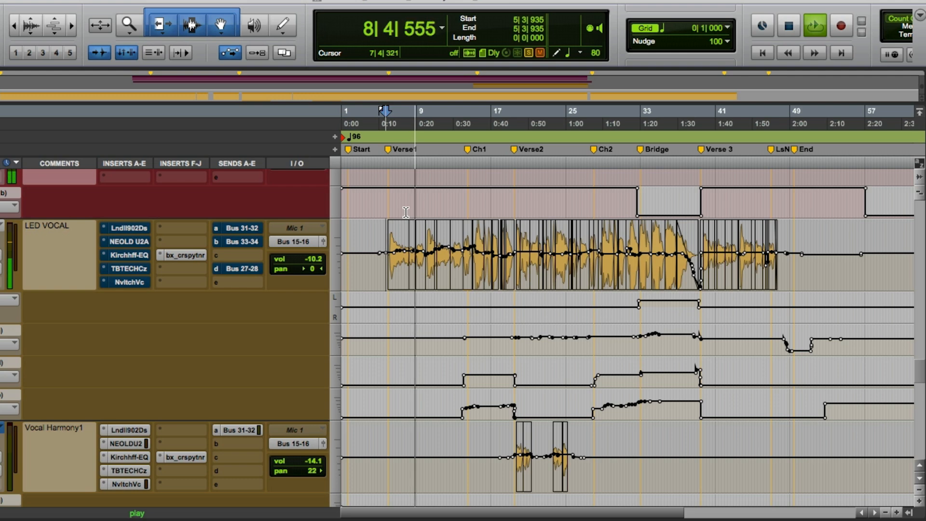
{"action": "left_click_drag", "start_coordinate": [405, 212], "coordinate": [417, 212]}
{"action": "key", "text": "space"}
{"action": "key", "text": "space"}
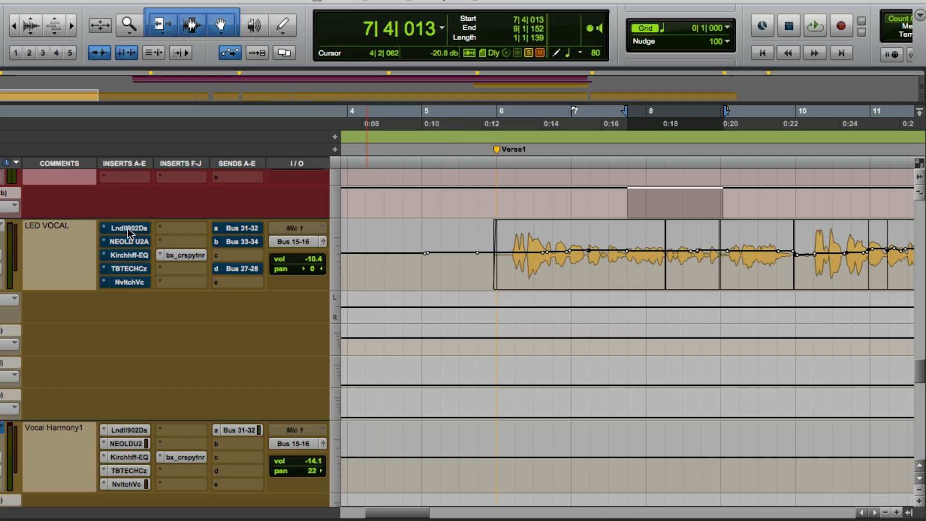
Step: Open the Lindell 902 De-esser on the lead vocal and take it out of bypass
{"action": "left_click", "coordinate": [128, 228]}
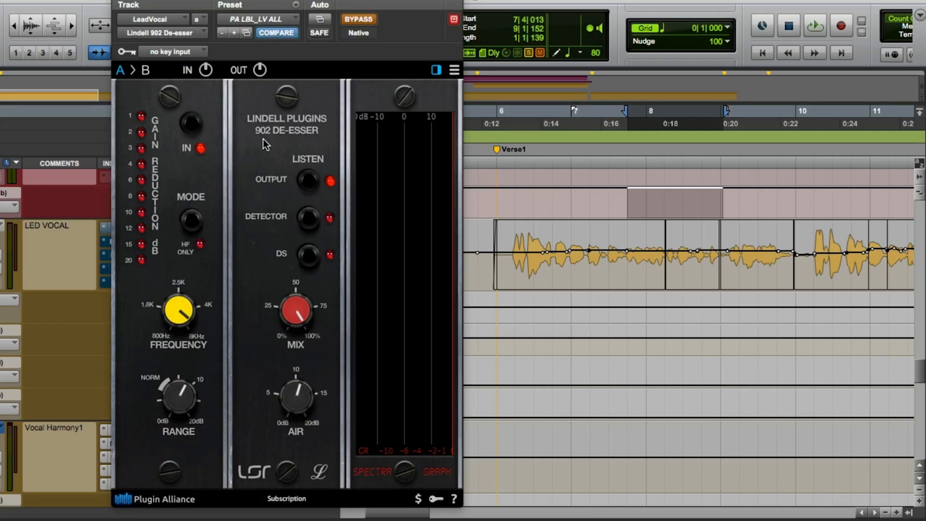
{"action": "left_click", "coordinate": [365, 18]}
{"action": "left_click_drag", "start_coordinate": [377, 3], "coordinate": [391, 1]}
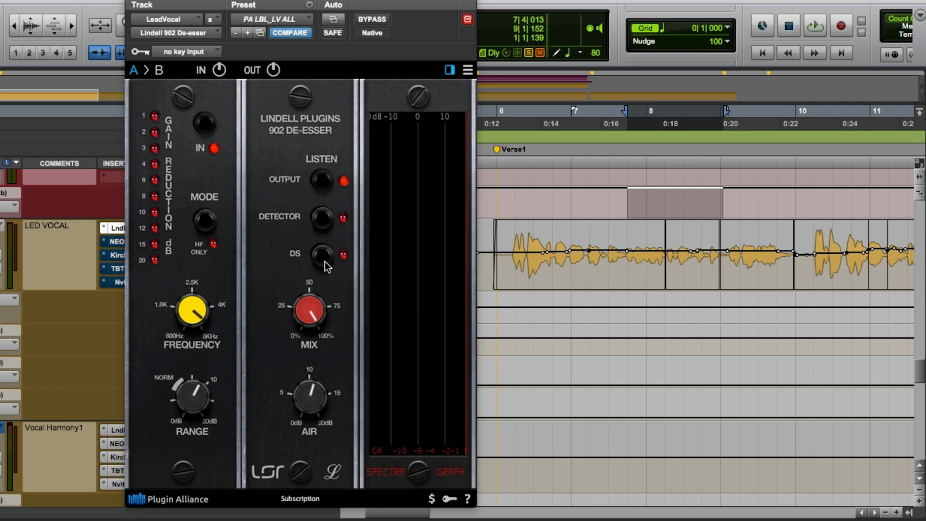
Step: Audition the de-esser on Verse 1 in DS listen mode, return listening to Output and replay around bar 10
{"action": "key", "text": "space"}
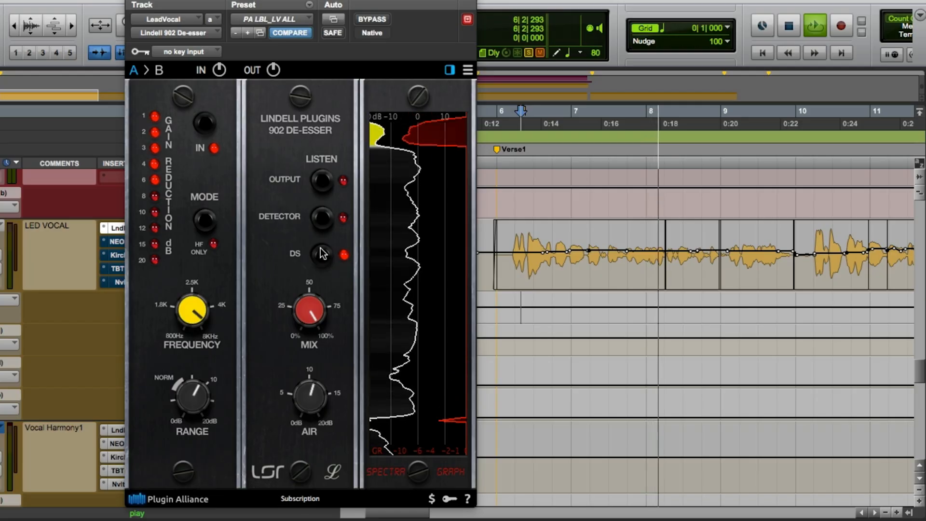
{"action": "left_click", "coordinate": [321, 181]}
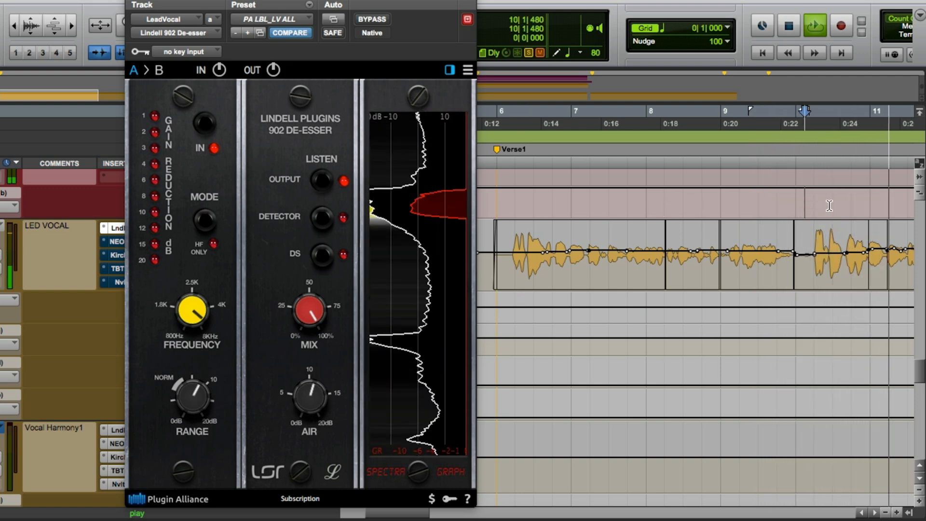
{"action": "left_click_drag", "start_coordinate": [804, 207], "coordinate": [896, 208]}
{"action": "key", "text": "space"}
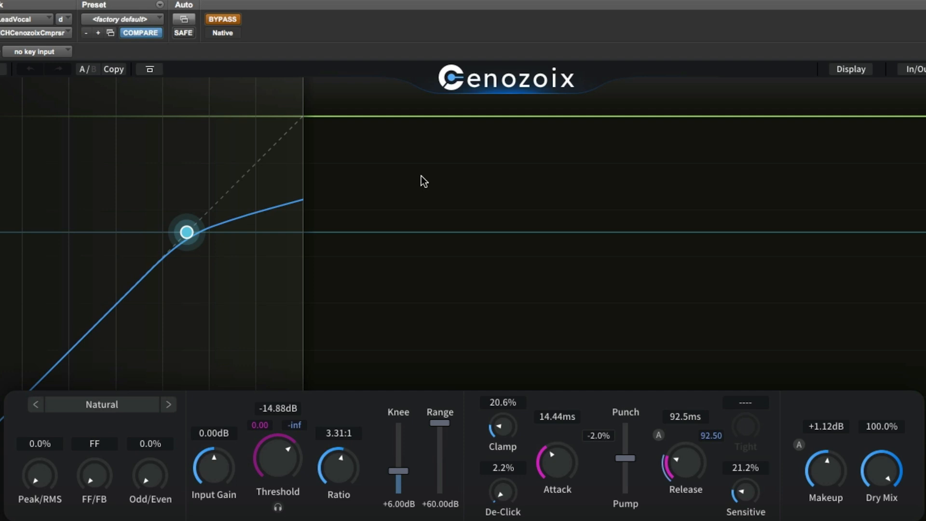
Step: Set the lead vocal's Cenozoix compressor model to Brit VCA
{"action": "left_click", "coordinate": [117, 407]}
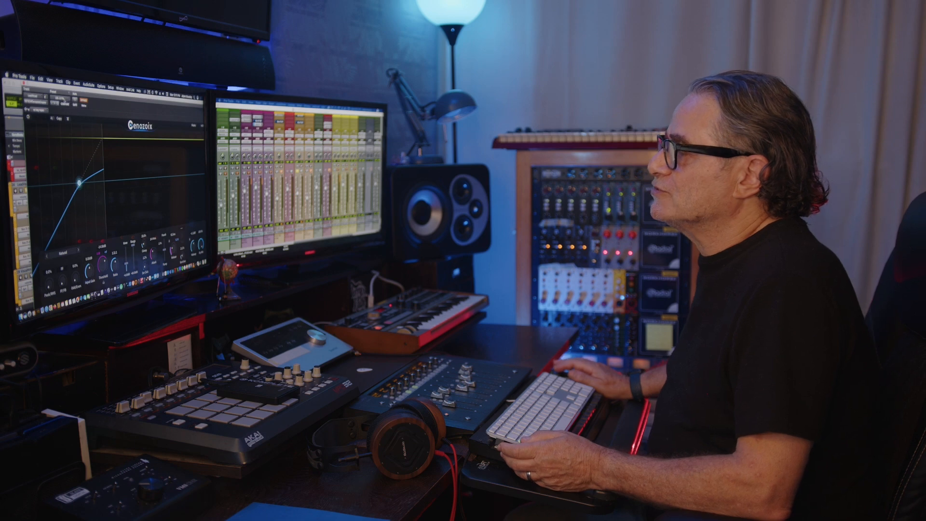
{"action": "left_click", "coordinate": [63, 253]}
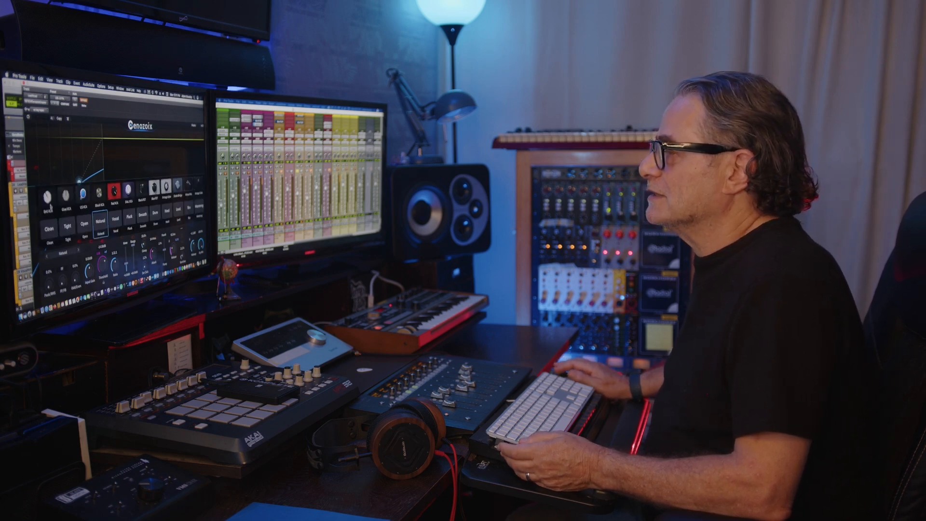
{"action": "left_click", "coordinate": [50, 204]}
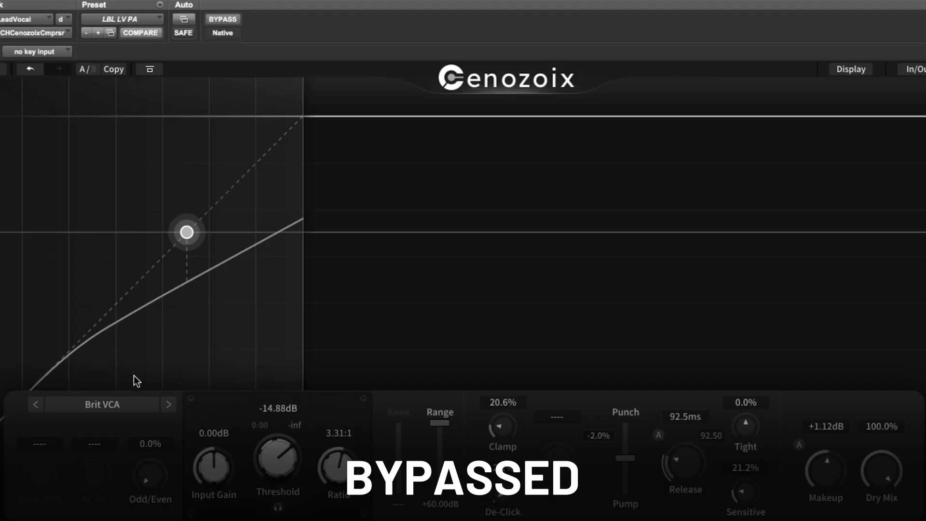
Step: Set the Cenozoix compressor model to Vocal and take the compressor out of bypass
{"action": "left_click", "coordinate": [120, 401]}
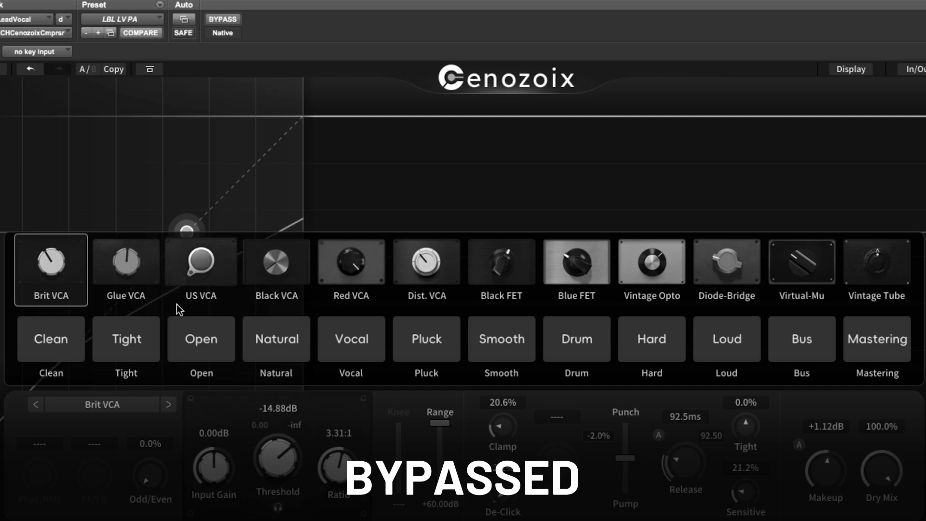
{"action": "left_click", "coordinate": [351, 338]}
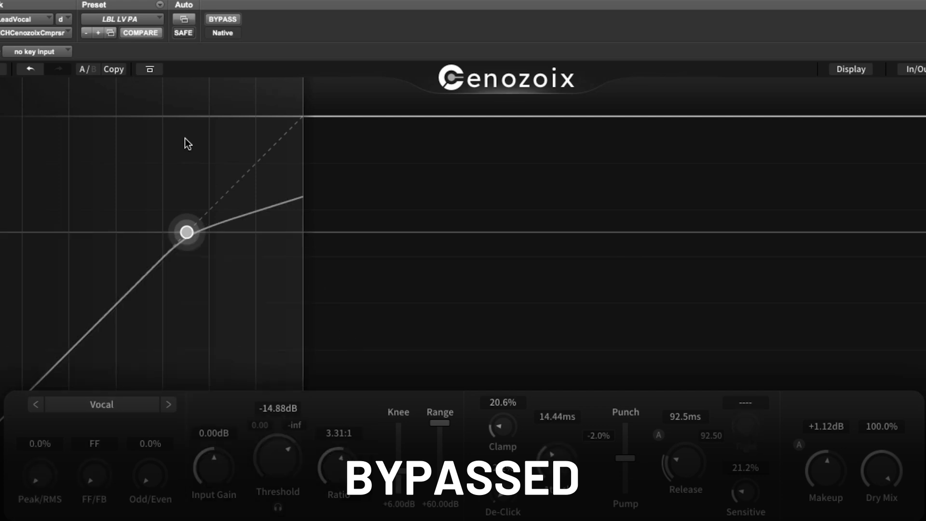
{"action": "left_click", "coordinate": [222, 19]}
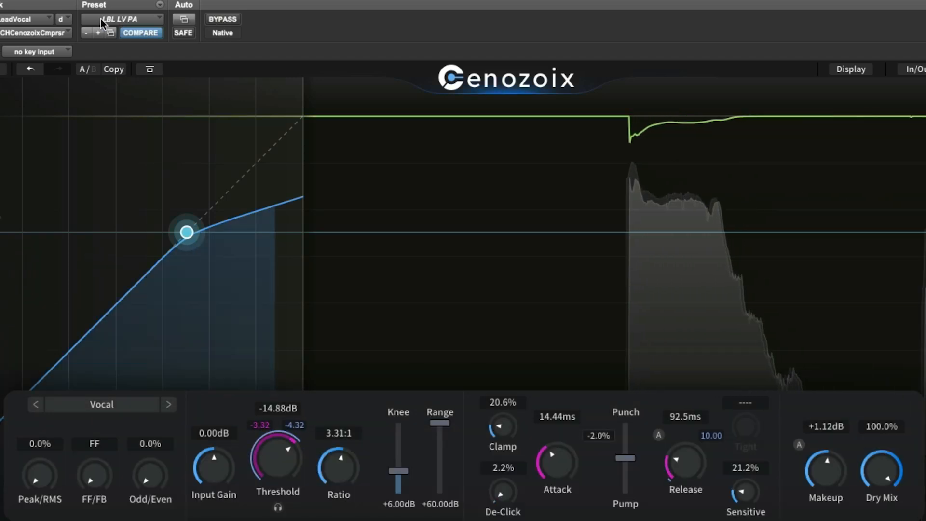
Step: Audition the Glue VCA, Brit VCA, Vocal and Hard compressor models during playback, ending on Blue FET
{"action": "left_click", "coordinate": [84, 401]}
{"action": "left_click", "coordinate": [128, 270]}
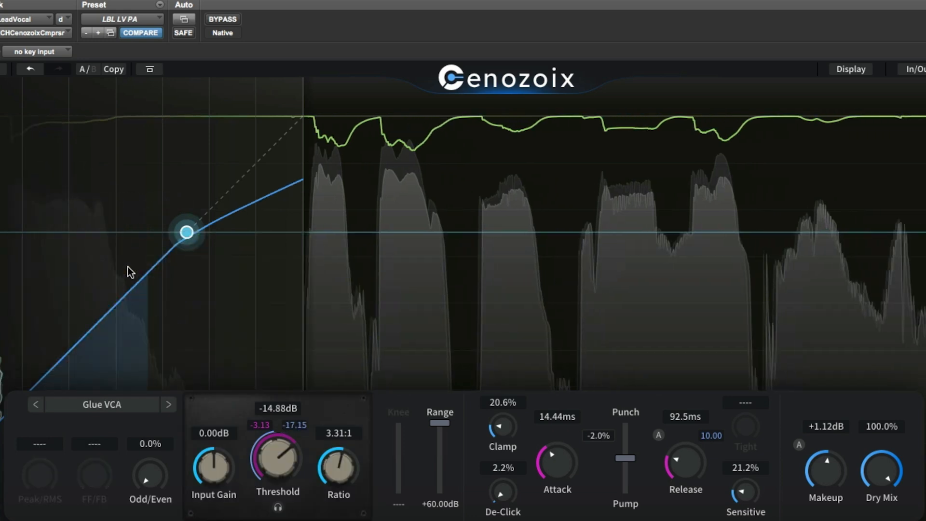
{"action": "left_click", "coordinate": [114, 406]}
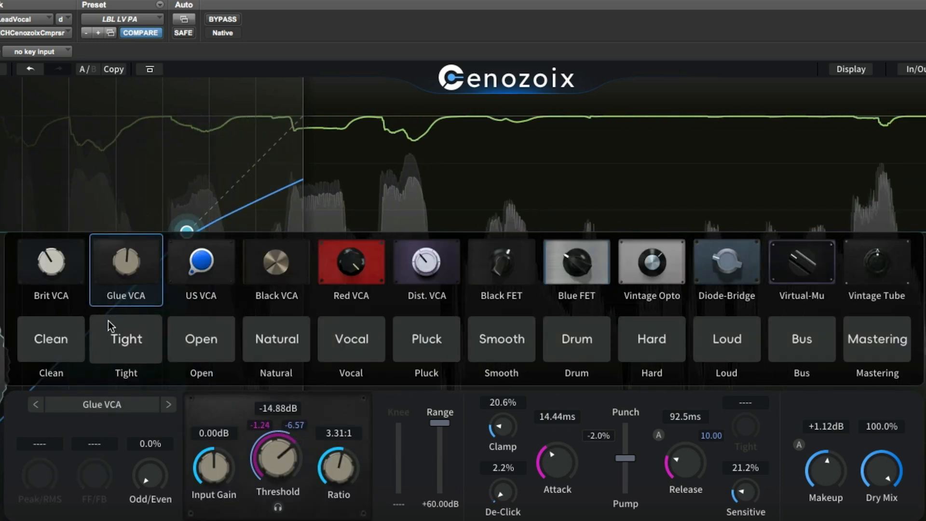
{"action": "left_click", "coordinate": [50, 272]}
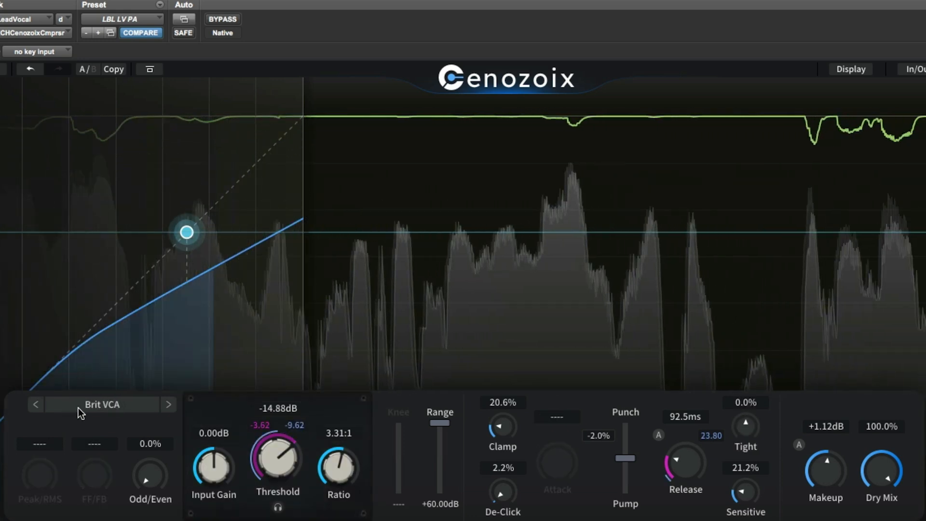
{"action": "left_click", "coordinate": [88, 409]}
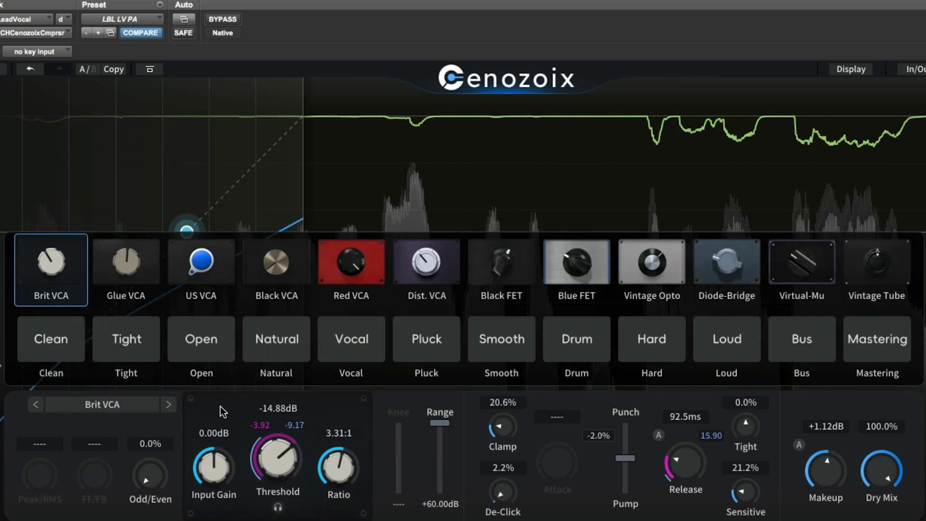
{"action": "left_click", "coordinate": [348, 347]}
{"action": "left_click", "coordinate": [150, 408]}
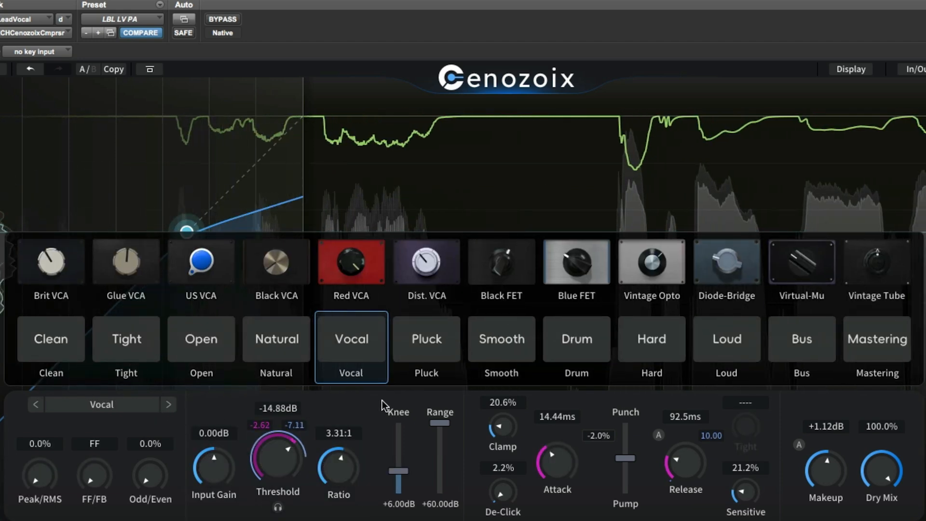
{"action": "left_click", "coordinate": [649, 339]}
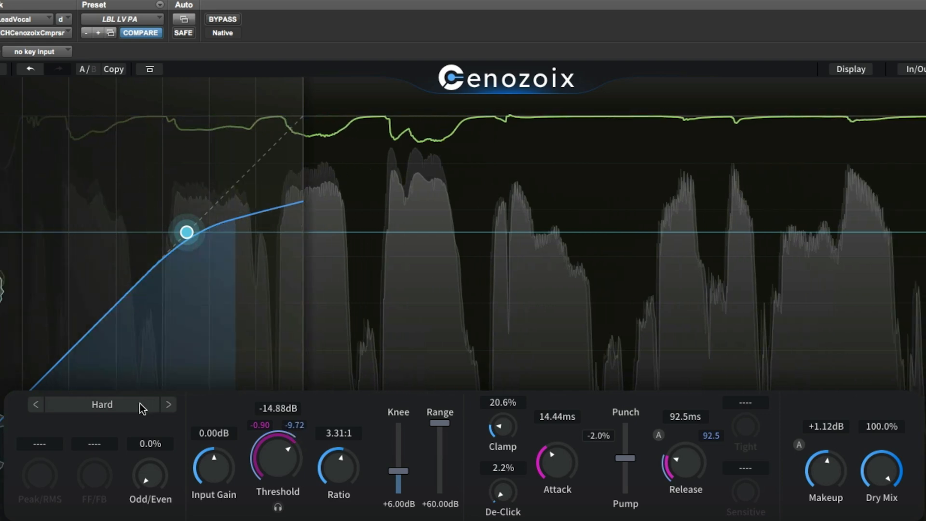
{"action": "left_click", "coordinate": [140, 403]}
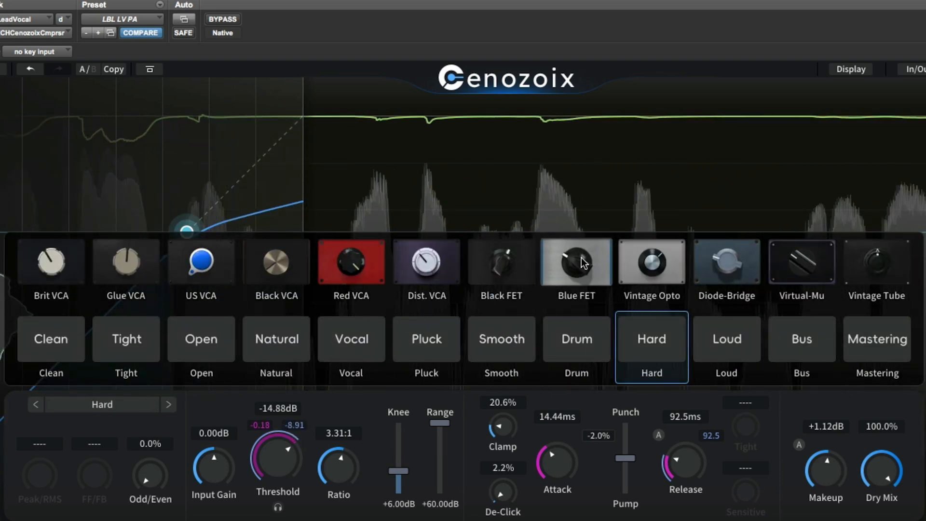
{"action": "left_click", "coordinate": [580, 260]}
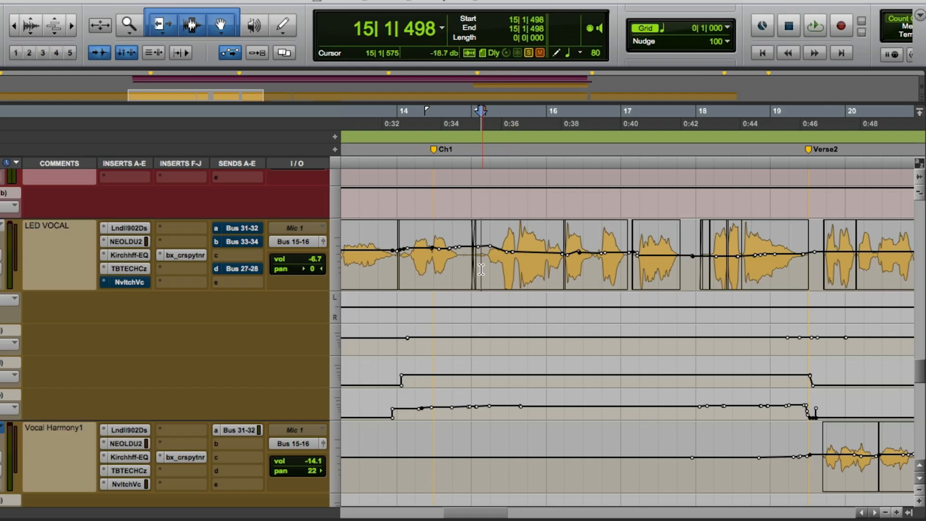
Step: Play the lead vocal from about bar 14, ahead of the first chorus, and enable its Noveltech Vocal Enhancer
{"action": "left_click", "coordinate": [403, 246]}
{"action": "key", "text": "space"}
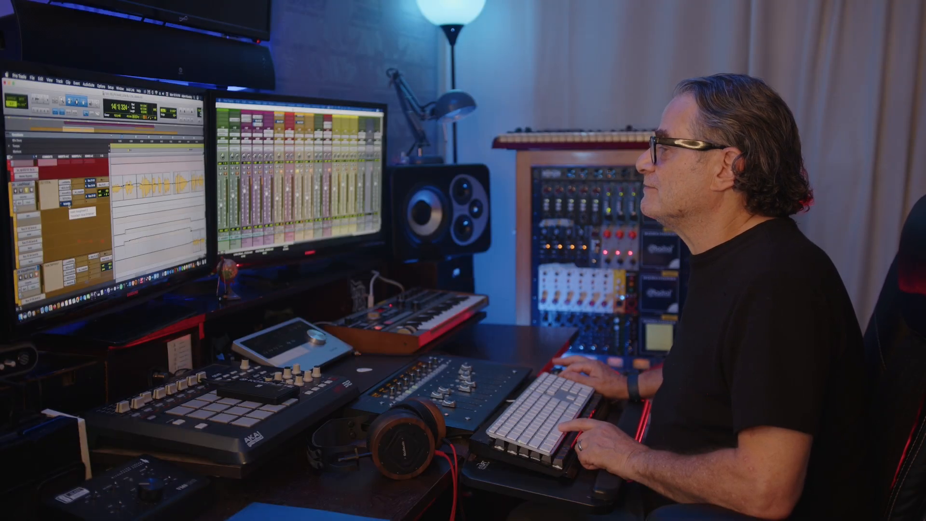
{"action": "left_click", "coordinate": [69, 204]}
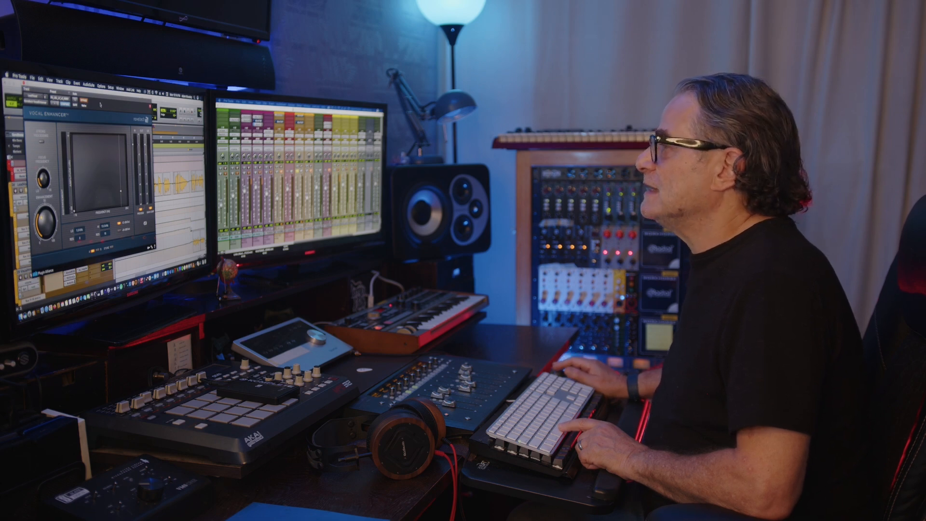
{"action": "left_click_drag", "start_coordinate": [87, 107], "coordinate": [155, 97]}
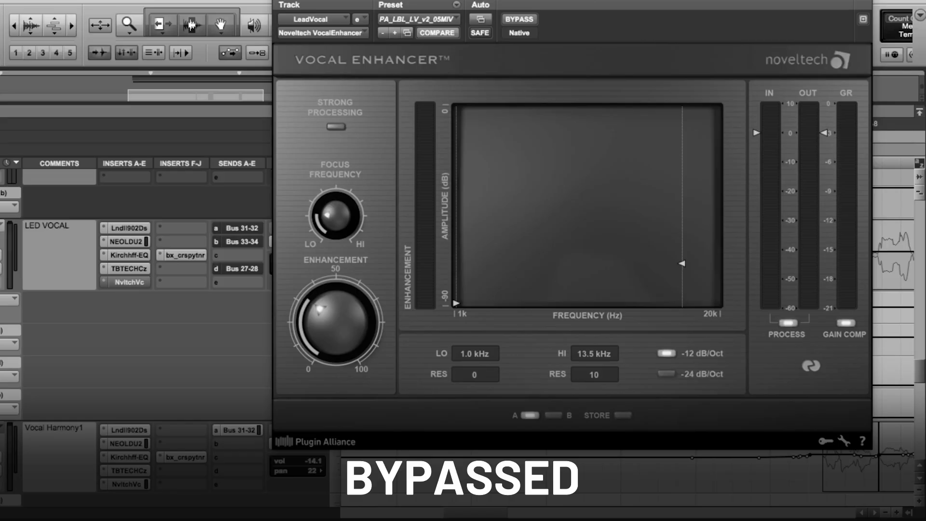
{"action": "left_click", "coordinate": [525, 19]}
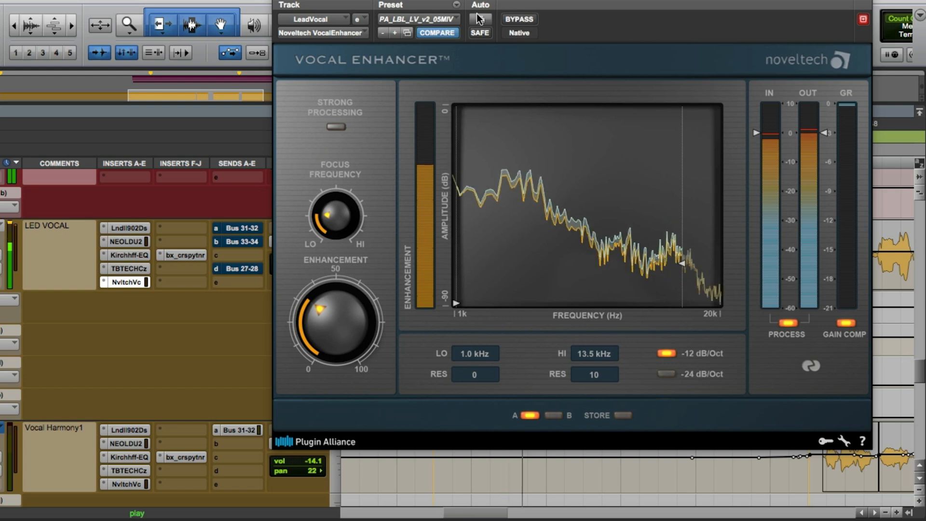
Step: Save the Vocal Enhancer settings as PA_LBL_LV_v3__05 MaleVocal, and compare the vocal with the enhancer bypassed and active
{"action": "left_click", "coordinate": [457, 5]}
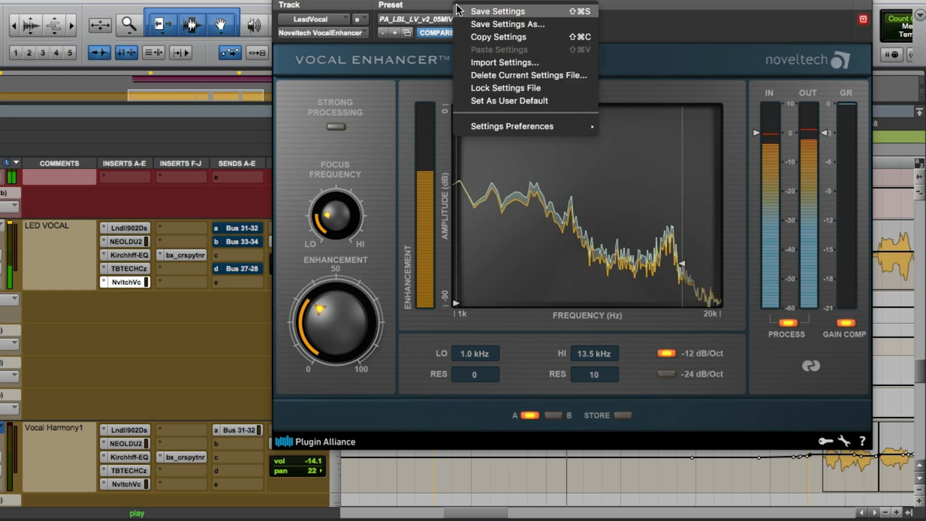
{"action": "left_click", "coordinate": [481, 22]}
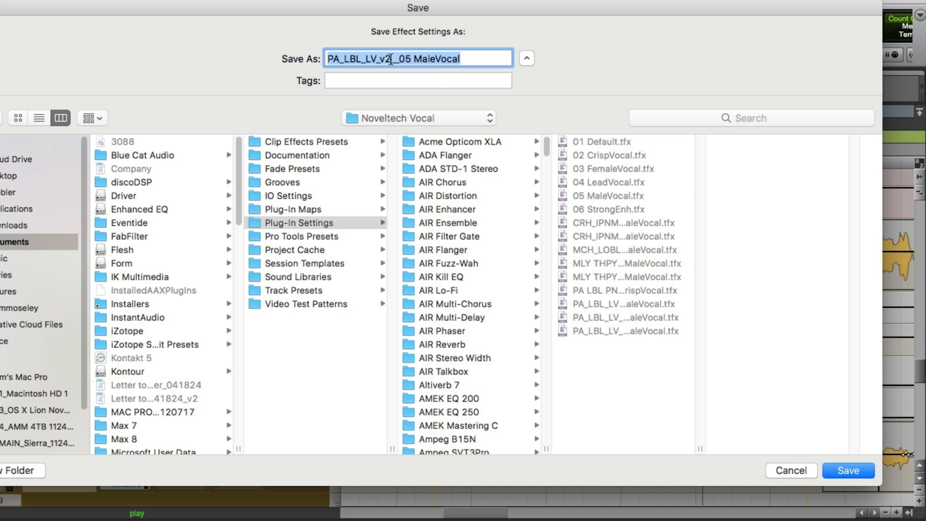
{"action": "left_click", "coordinate": [391, 59]}
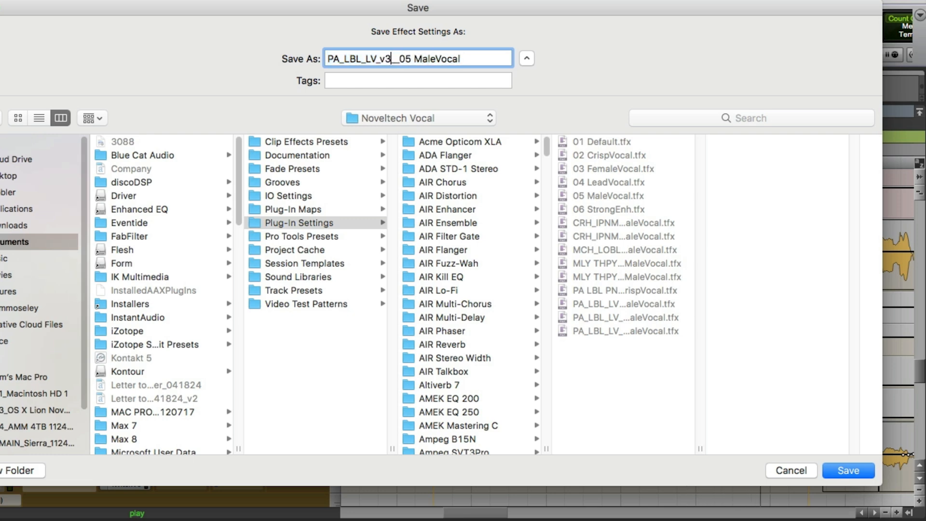
{"action": "key", "text": "Return"}
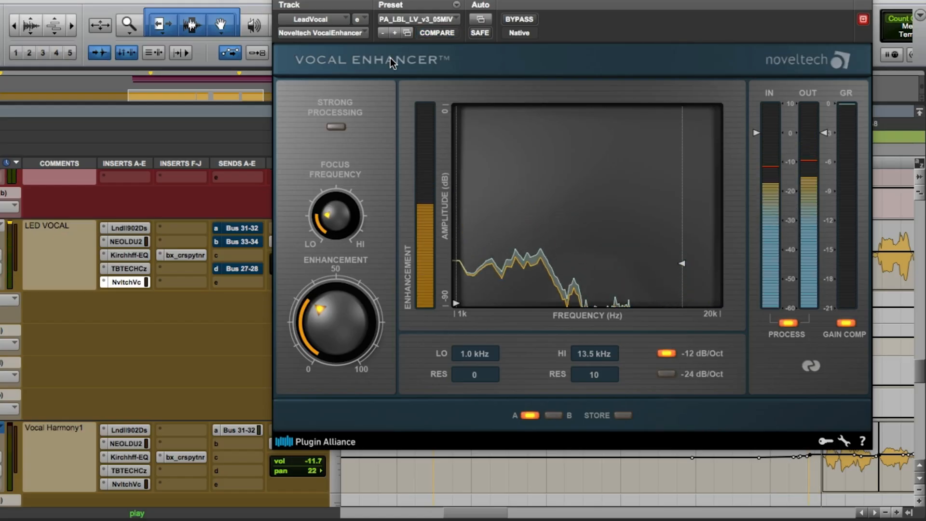
{"action": "left_click", "coordinate": [521, 19]}
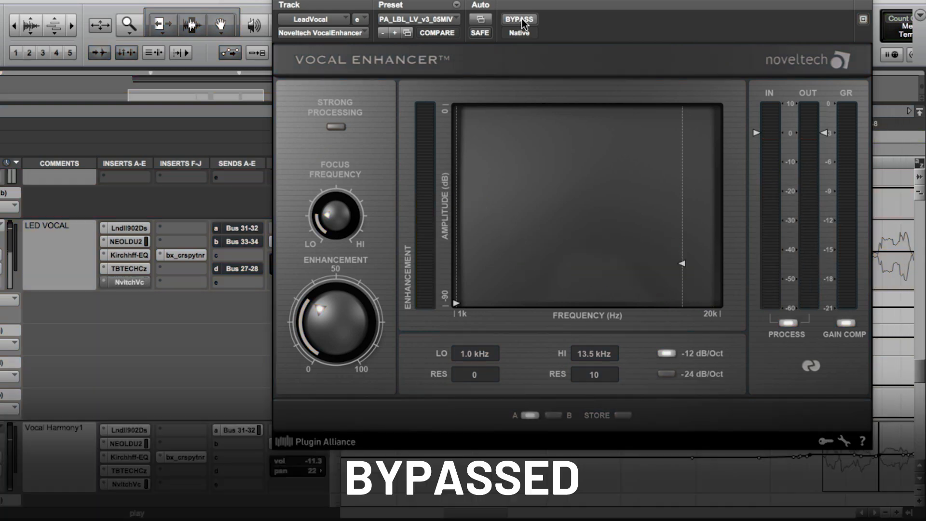
{"action": "left_click", "coordinate": [522, 18]}
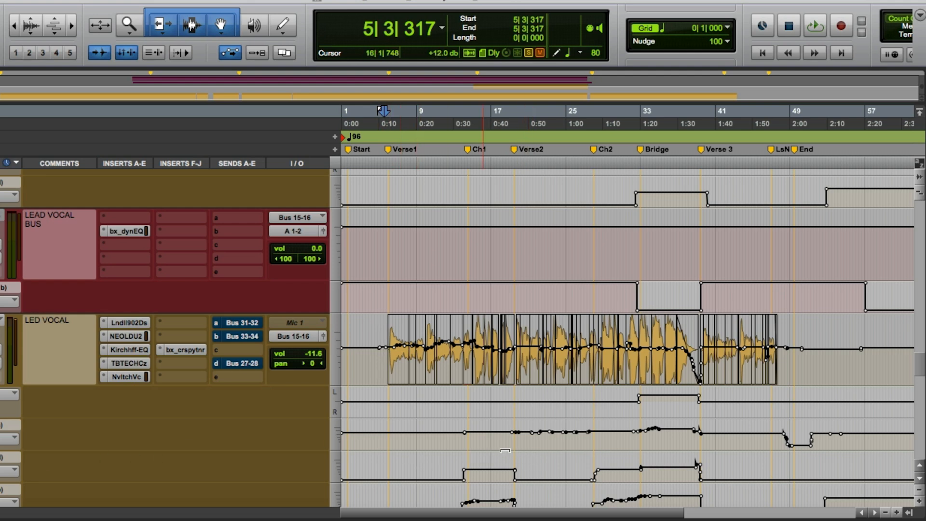
Step: Place the playback position just before Verse 1 and open the lead vocal's send a to Bus 31-32
{"action": "left_click", "coordinate": [380, 331]}
{"action": "left_click", "coordinate": [236, 323]}
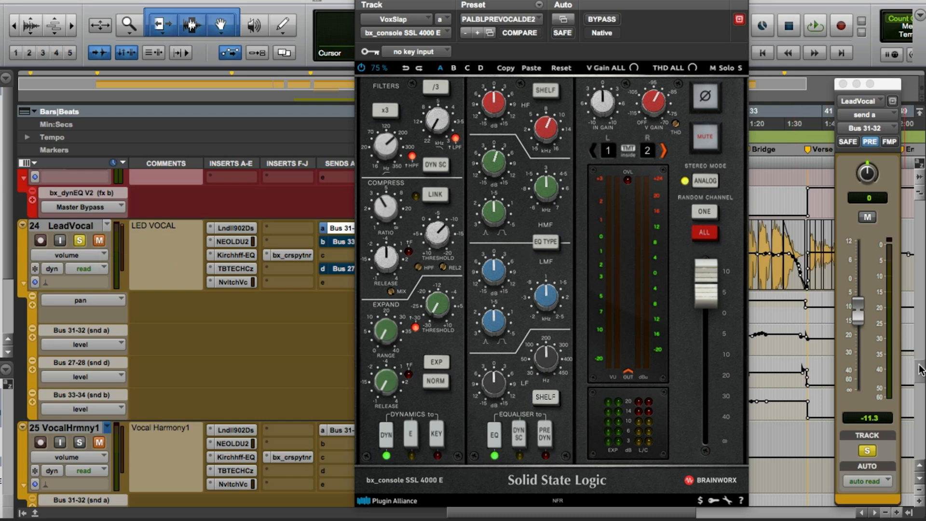
Step: Review the bx_delay 2500 and the two inactive Unfiltered Audio inserts on the VoxSlap track
{"action": "left_click_drag", "start_coordinate": [919, 364], "coordinate": [919, 376]}
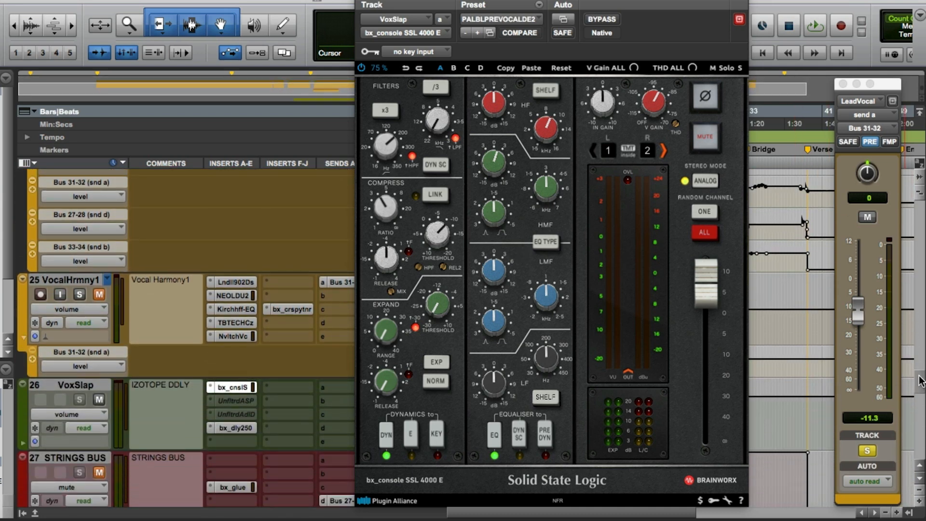
{"action": "left_click", "coordinate": [238, 424]}
{"action": "left_click", "coordinate": [238, 424], "text": "super"}
{"action": "left_click", "coordinate": [241, 401]}
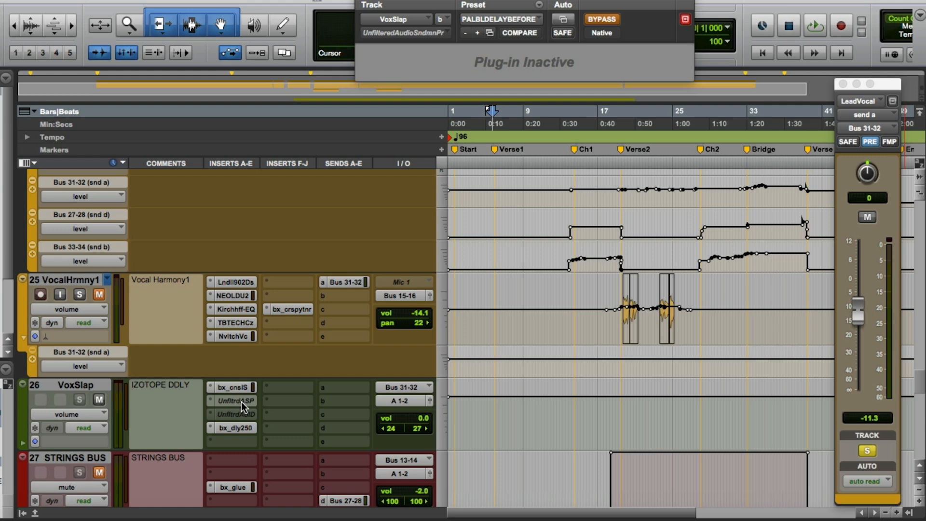
{"action": "left_click", "coordinate": [239, 413]}
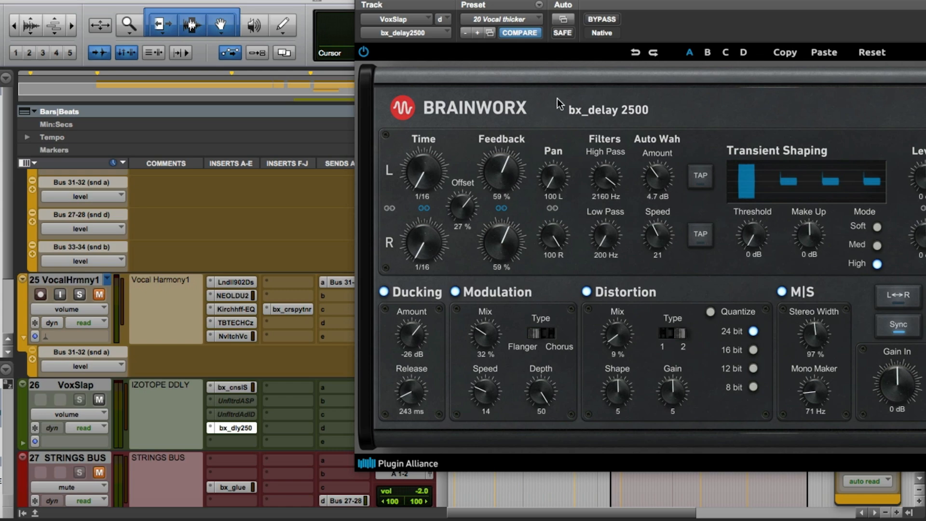
Step: Switch the lead vocal's send a from pre-fader to post-fader, audition the slap delay and close the bx_delay 2500
{"action": "left_click_drag", "start_coordinate": [623, 0], "coordinate": [592, 1]}
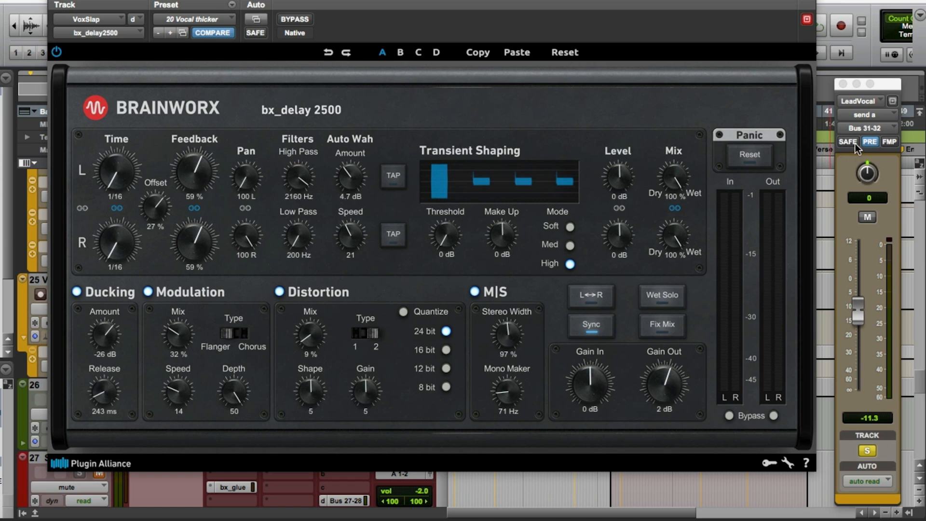
{"action": "left_click", "coordinate": [874, 143]}
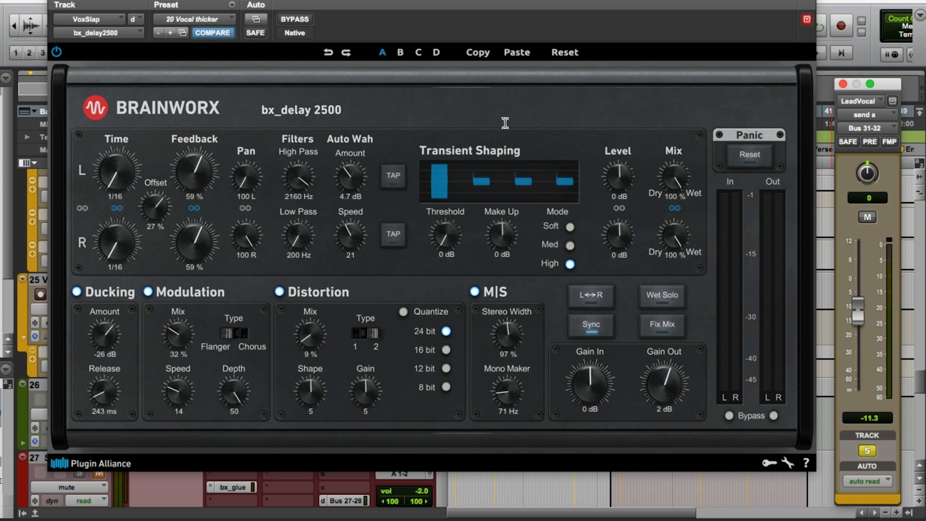
{"action": "key", "text": "space"}
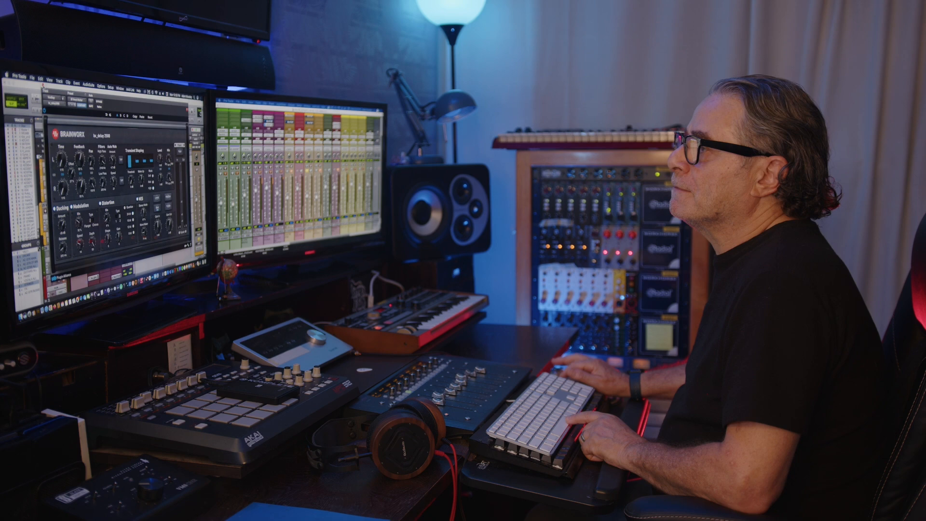
{"action": "left_click", "coordinate": [43, 86]}
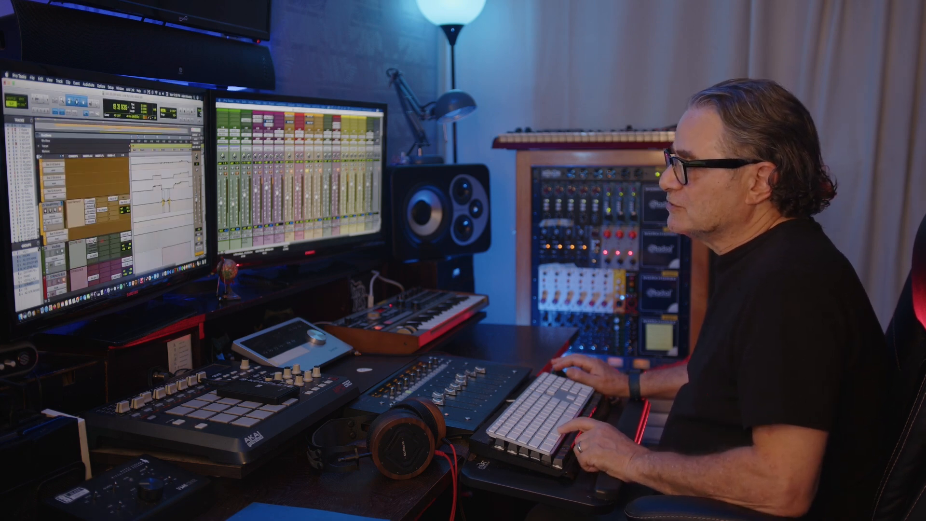
Step: Open the bx_console SSL 4000 E on VoxSlap and compare the slap delay with it bypassed and active
{"action": "left_click", "coordinate": [93, 241]}
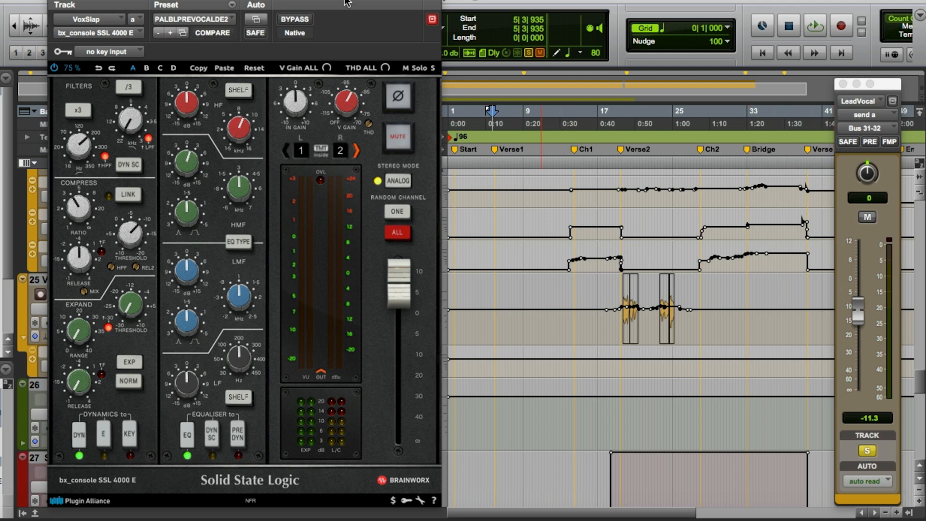
{"action": "left_click_drag", "start_coordinate": [345, 2], "coordinate": [595, 3]}
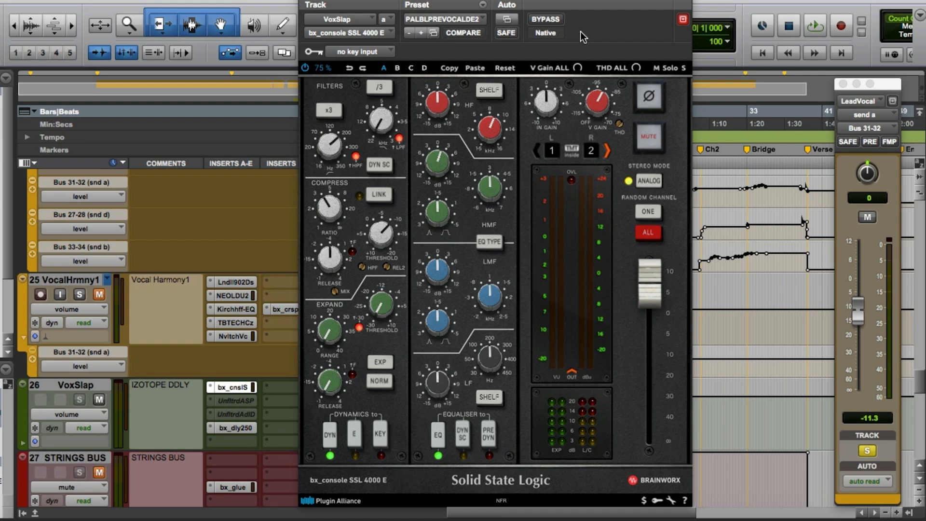
{"action": "left_click", "coordinate": [546, 20]}
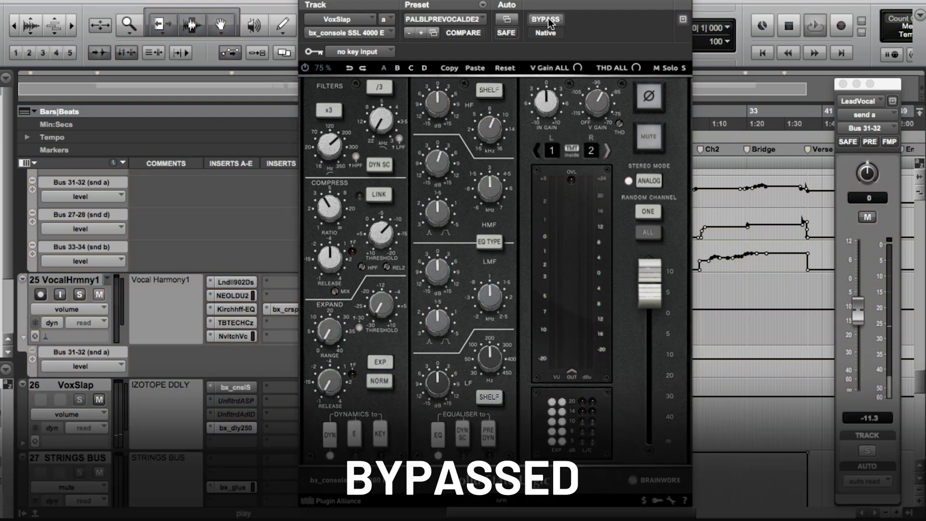
{"action": "left_click", "coordinate": [547, 18]}
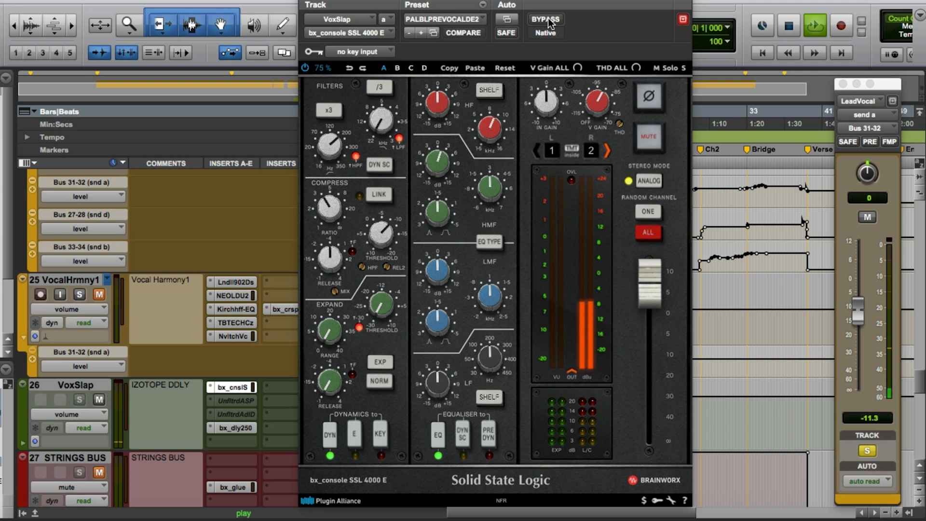
{"action": "key", "text": "space"}
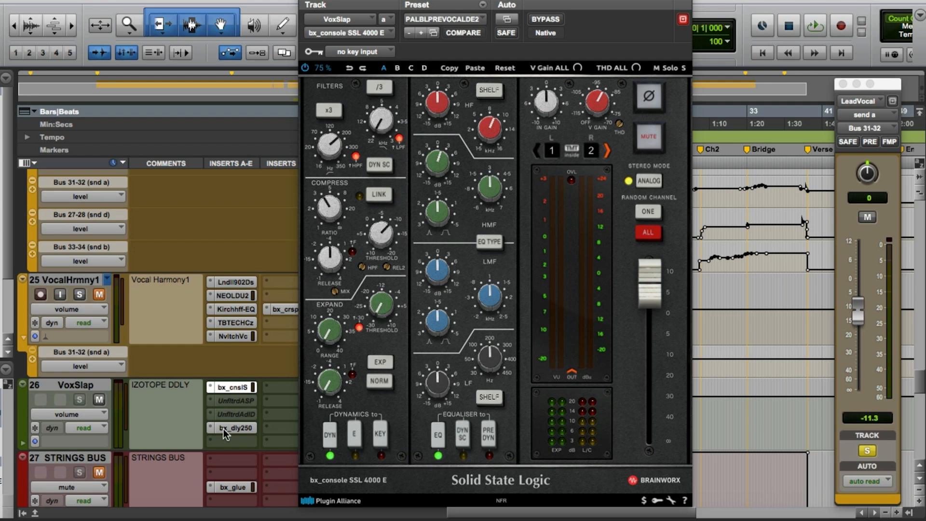
{"action": "key", "text": "space"}
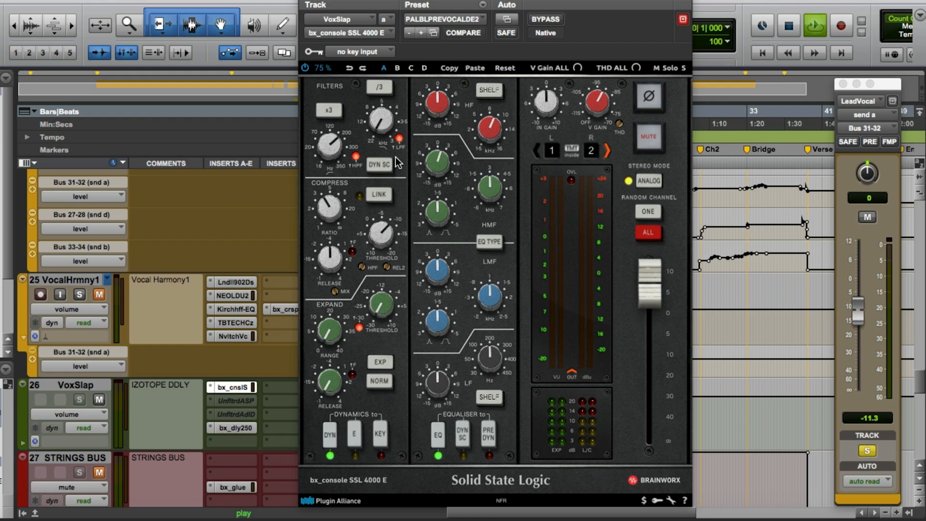
{"action": "left_click", "coordinate": [543, 19]}
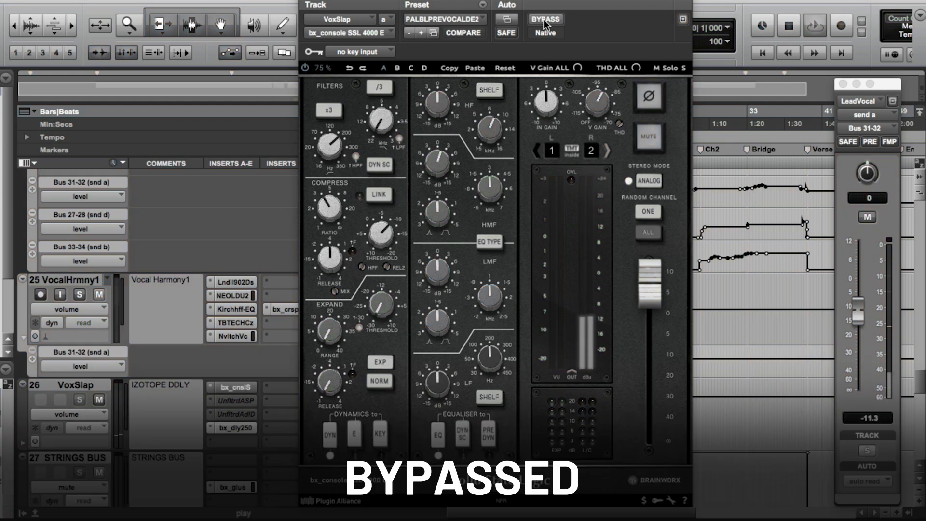
{"action": "left_click", "coordinate": [543, 19]}
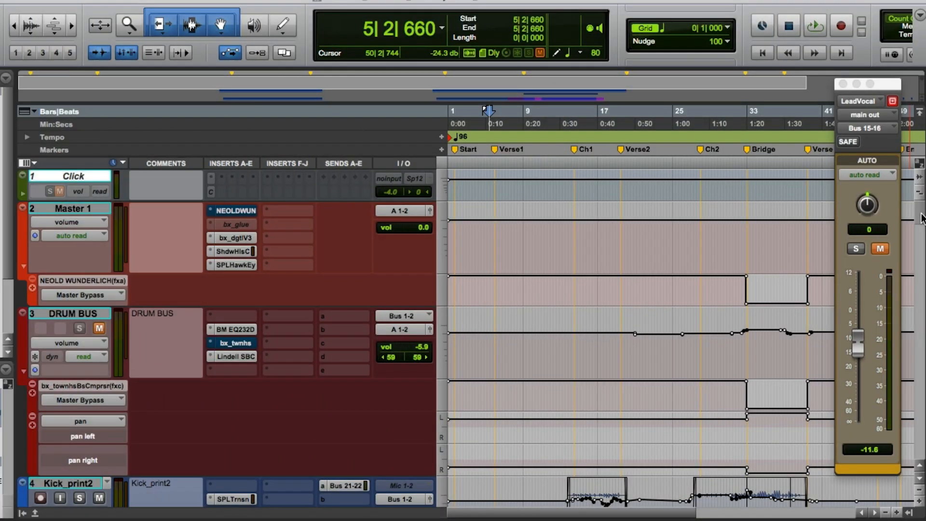
Step: Select the ACGit Direct and ACGit SM57 tracks and audition the acoustic guitars from just before Verse 1
{"action": "left_click_drag", "start_coordinate": [921, 218], "coordinate": [918, 286]}
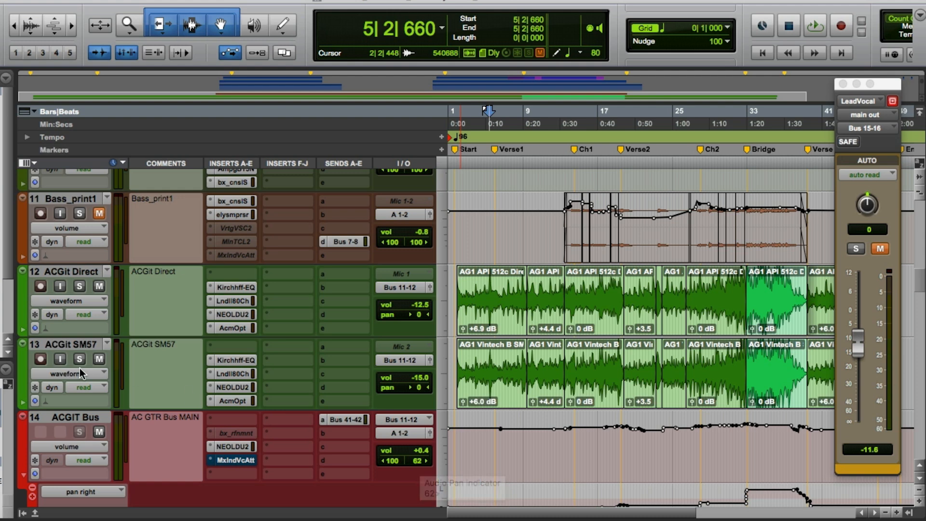
{"action": "left_click", "coordinate": [71, 344]}
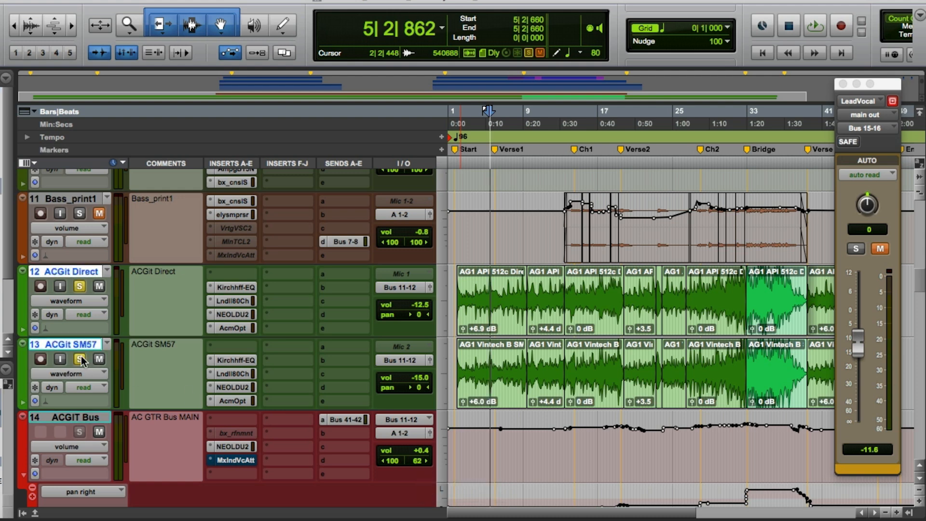
{"action": "key", "text": "space"}
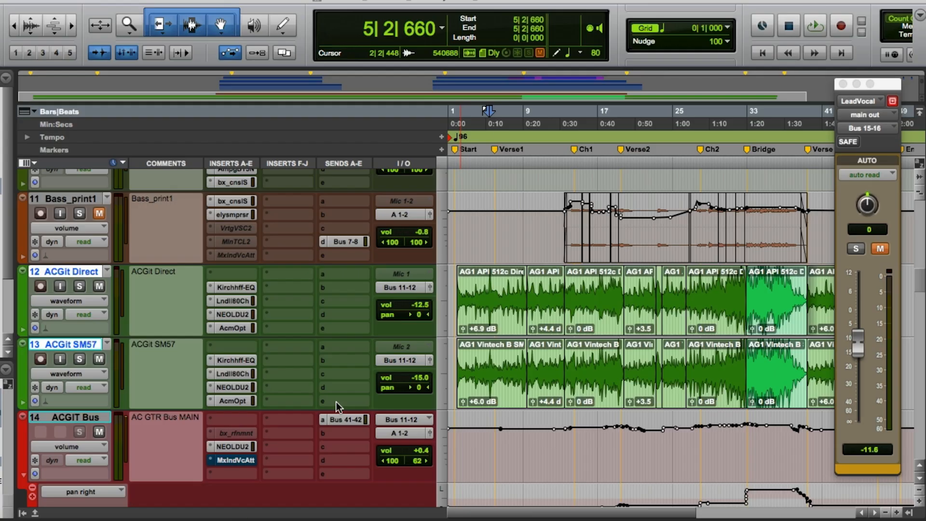
{"action": "key", "text": "space"}
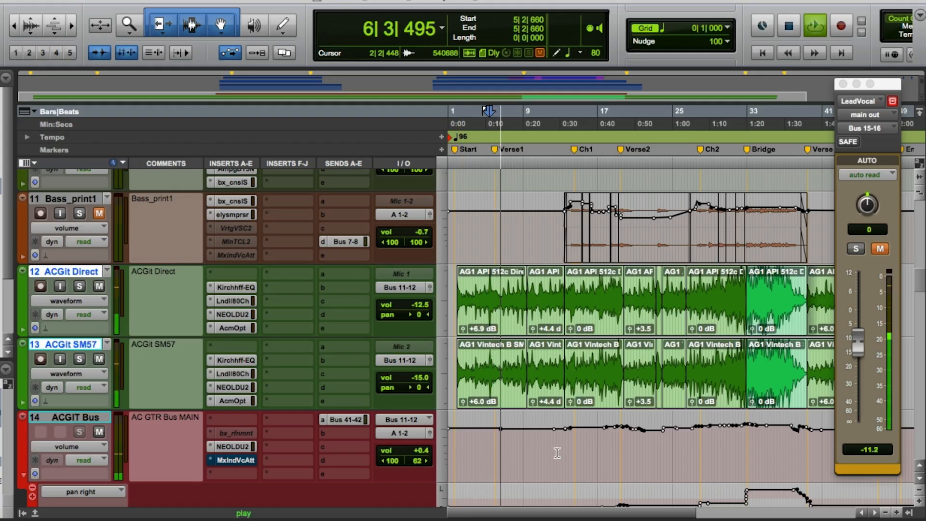
Step: Unmute the lead vocal and try the ACGIT Bus's right pan at the centre during playback
{"action": "left_click", "coordinate": [884, 248]}
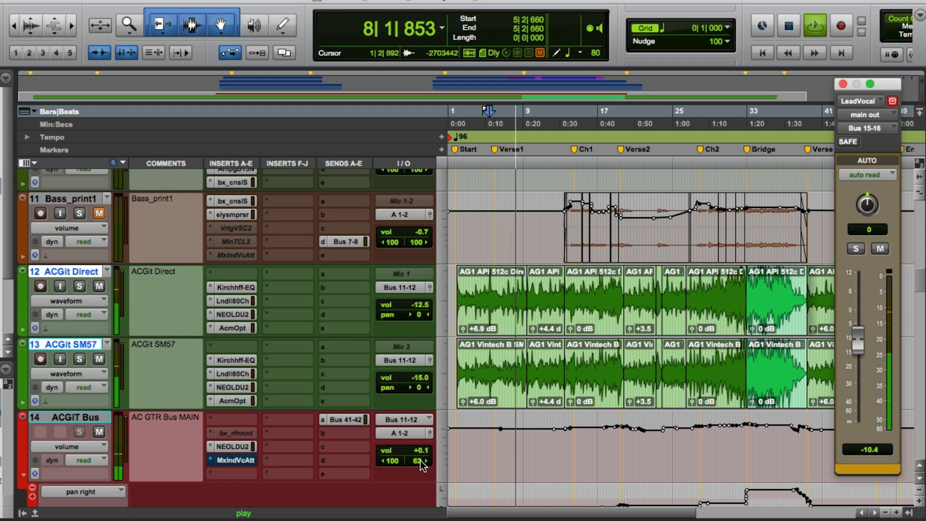
{"action": "left_click_drag", "start_coordinate": [429, 461], "coordinate": [399, 462]}
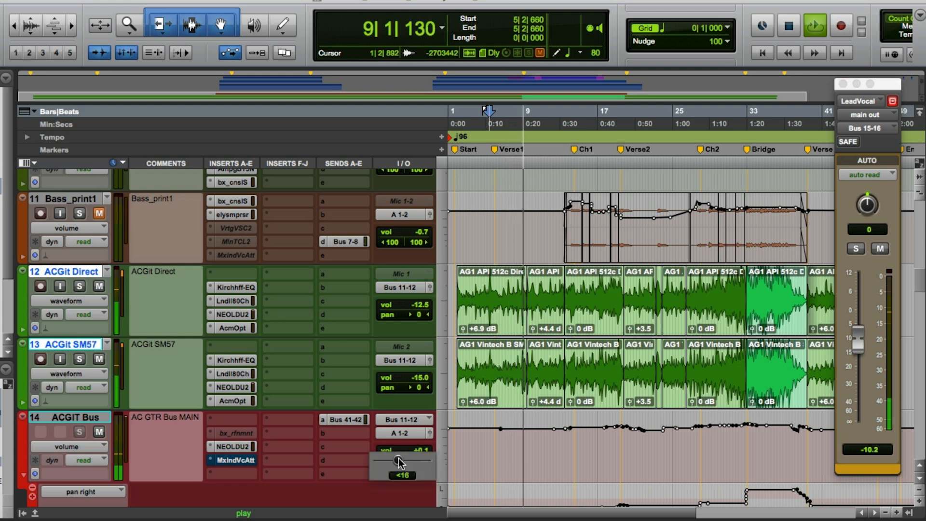
{"action": "left_click_drag", "start_coordinate": [400, 462], "coordinate": [403, 462]}
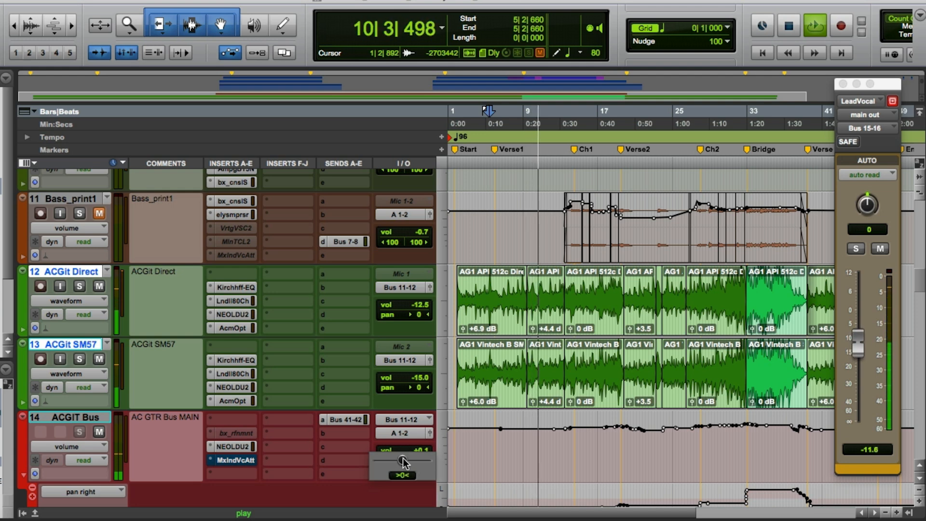
{"action": "left_click_drag", "start_coordinate": [403, 463], "coordinate": [404, 462]}
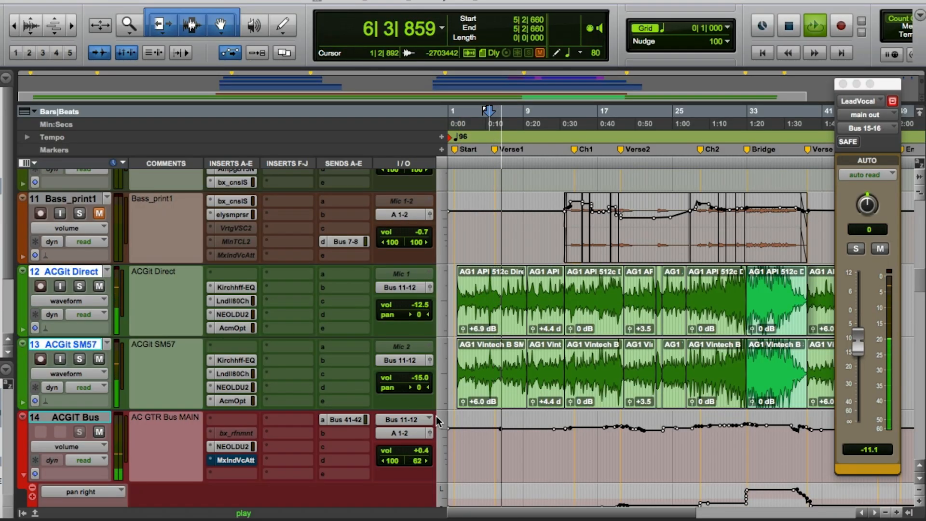
Step: Try the ACGIT Bus's right pan fully right at 100 while the guitars and vocal play
{"action": "left_click_drag", "start_coordinate": [421, 459], "coordinate": [461, 462]}
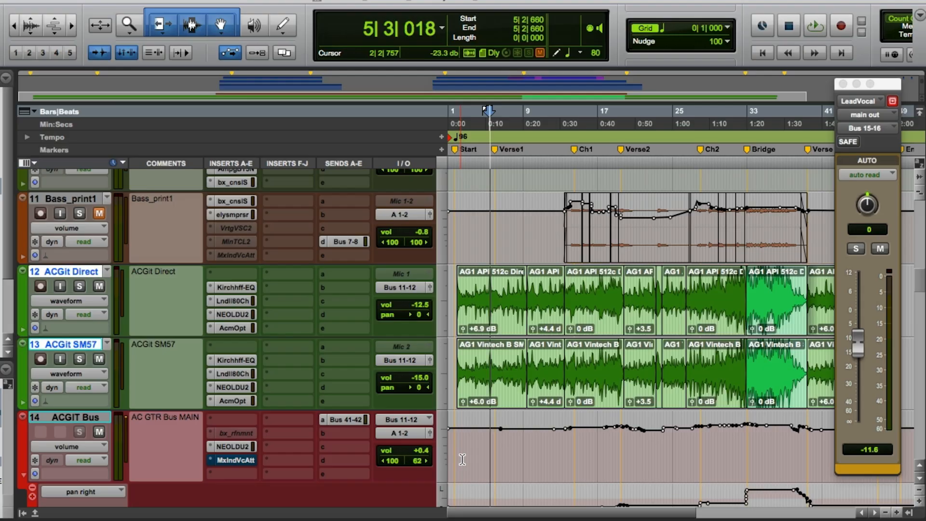
{"action": "left_click", "coordinate": [412, 460]}
{"action": "left_click_drag", "start_coordinate": [411, 458], "coordinate": [474, 455]}
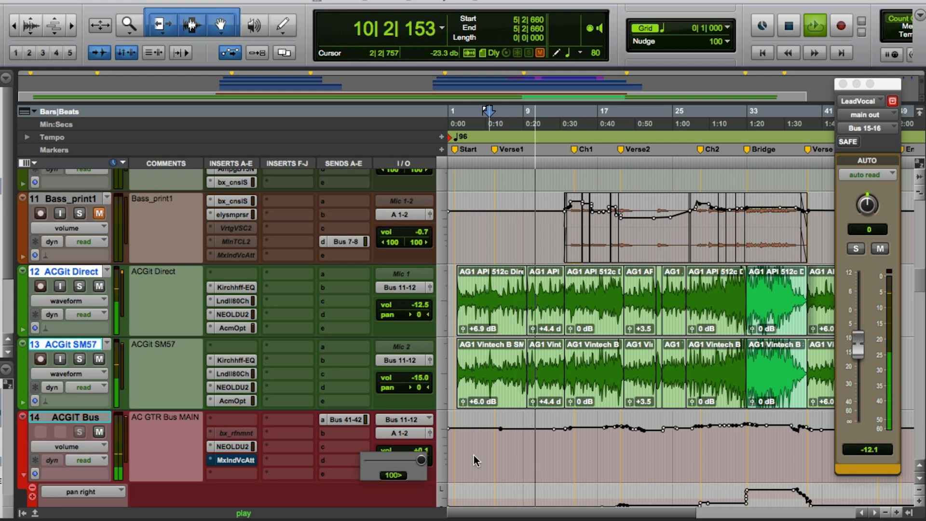
{"action": "left_click", "coordinate": [474, 456]}
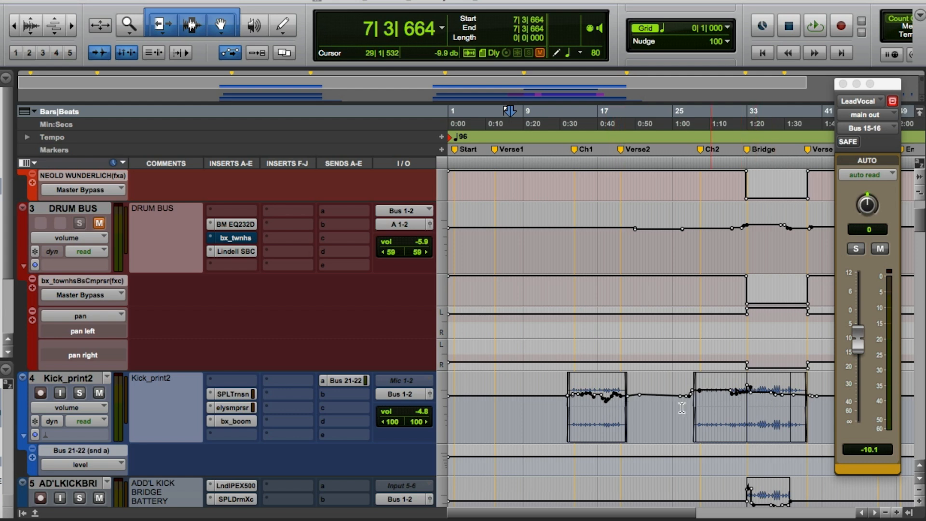
Step: Place the playback position just before Chorus 1, and play the soloed AD'LKICKBRI track from just before the Bridge
{"action": "left_click", "coordinate": [562, 401]}
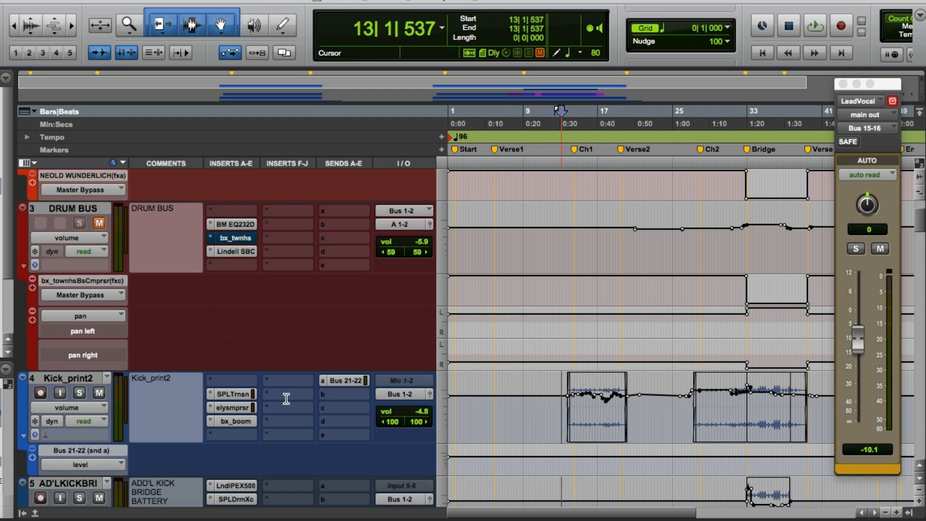
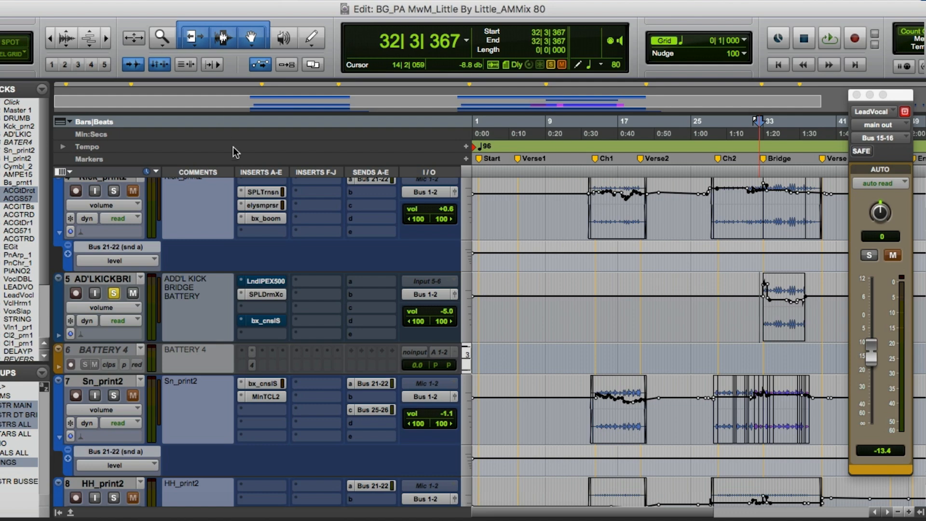
{"action": "key", "text": "space"}
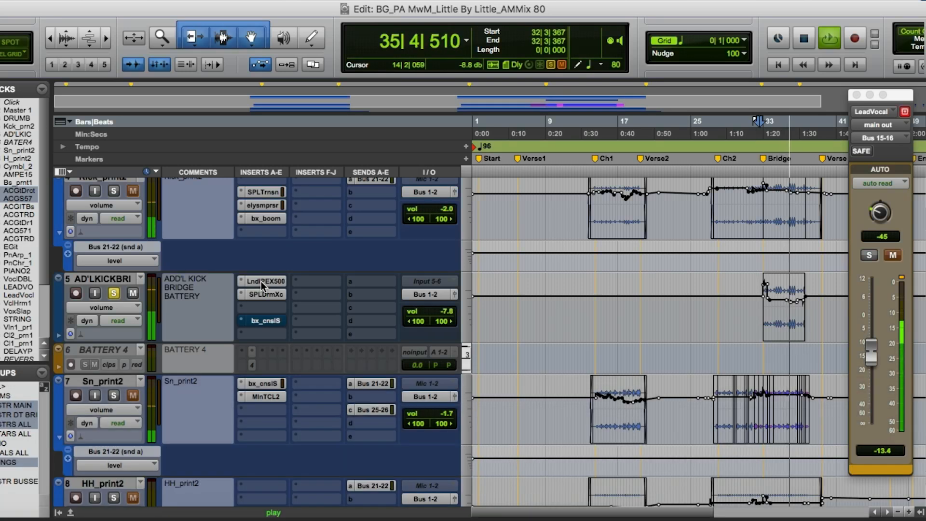
{"action": "key", "text": "space"}
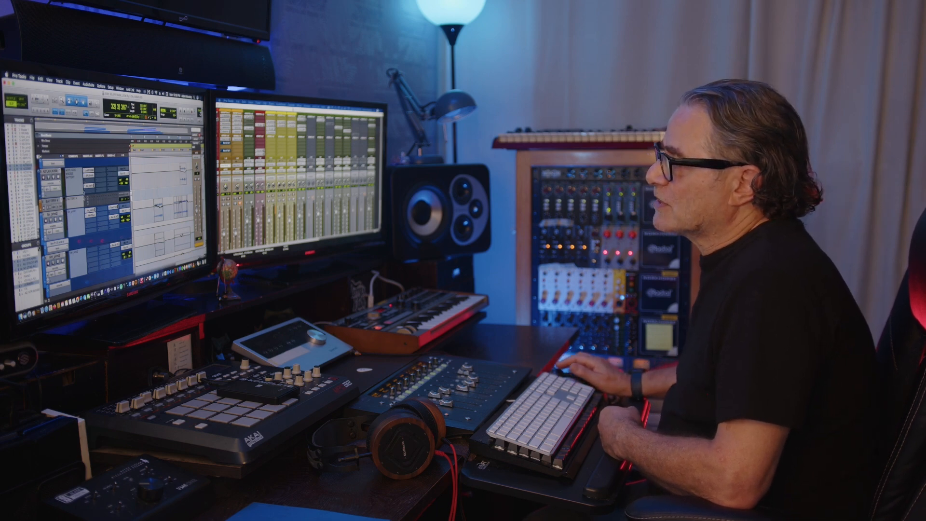
Step: Open the Millennia TCL-2 on Sn_print2 and compare the soloed snare with the compressor bypassed and active
{"action": "left_click", "coordinate": [91, 216]}
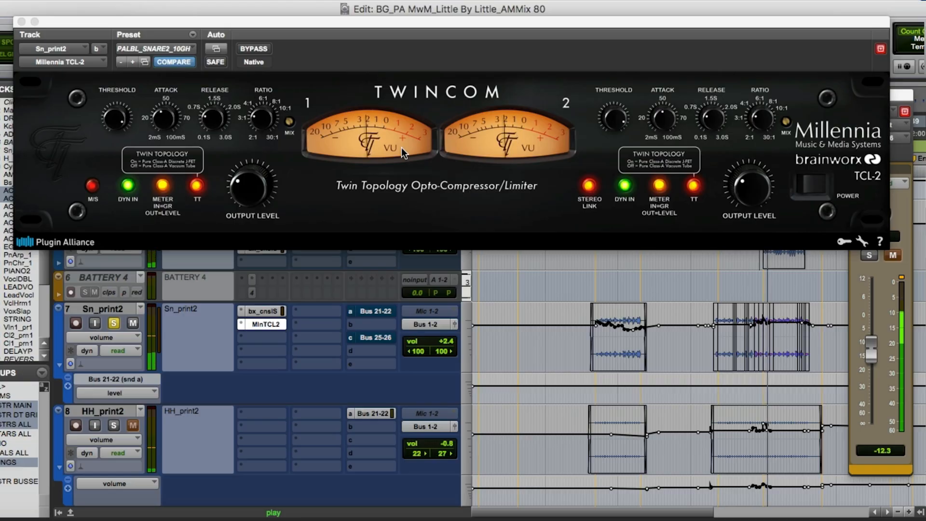
{"action": "left_click", "coordinate": [254, 49]}
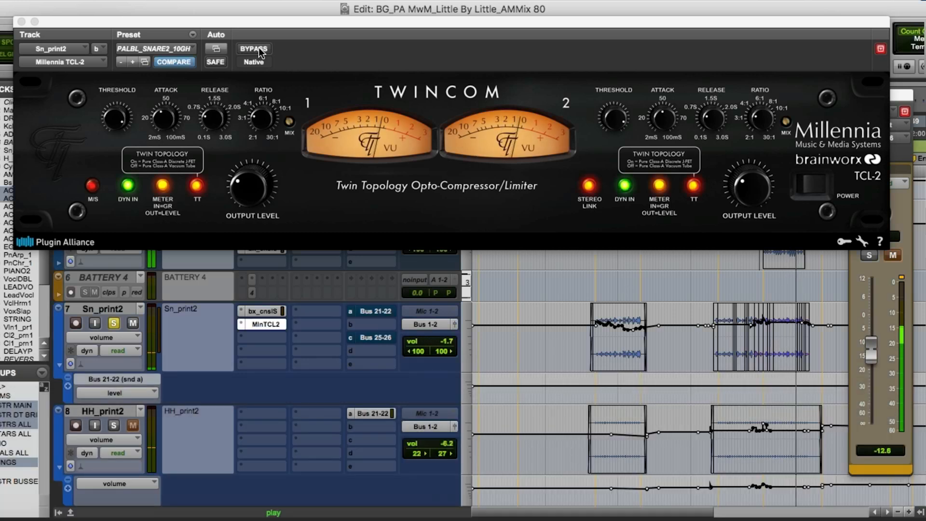
{"action": "left_click", "coordinate": [254, 49]}
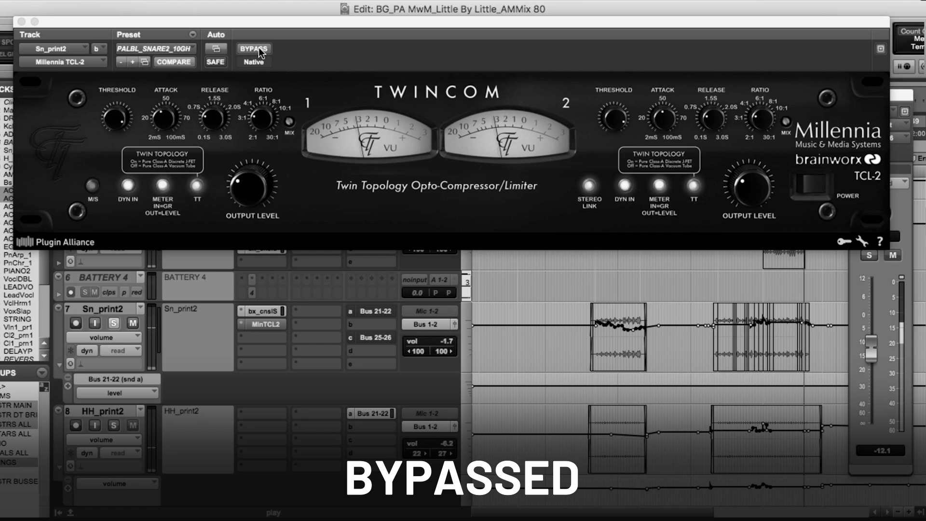
{"action": "left_click", "coordinate": [254, 49]}
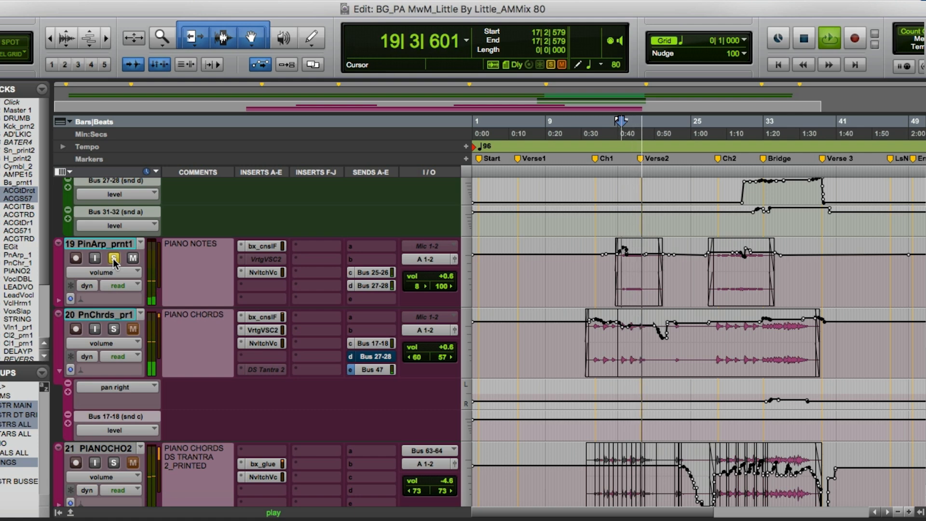
Step: Stop playback, mute PinArp_prnt1's send d to Bus 27-28, and review the track's bx_console insert
{"action": "key", "text": "space"}
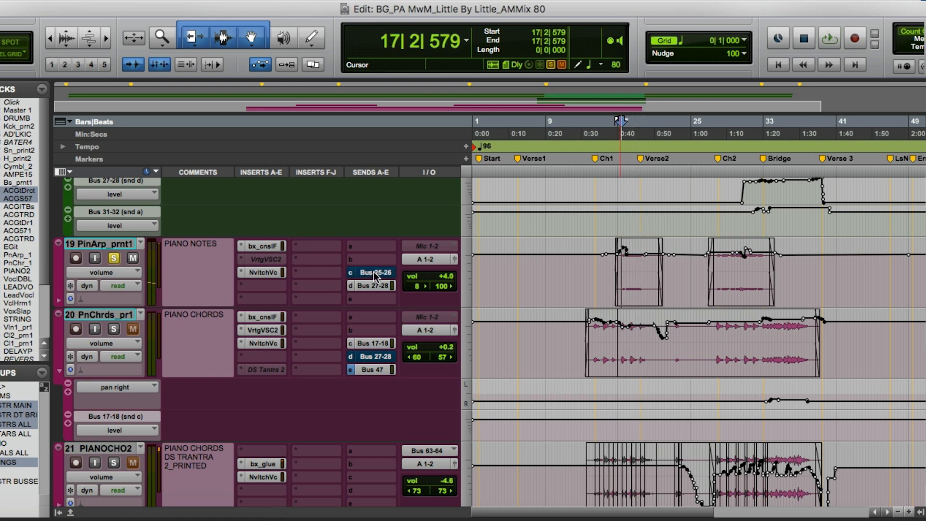
{"action": "left_click", "coordinate": [373, 283], "text": "super"}
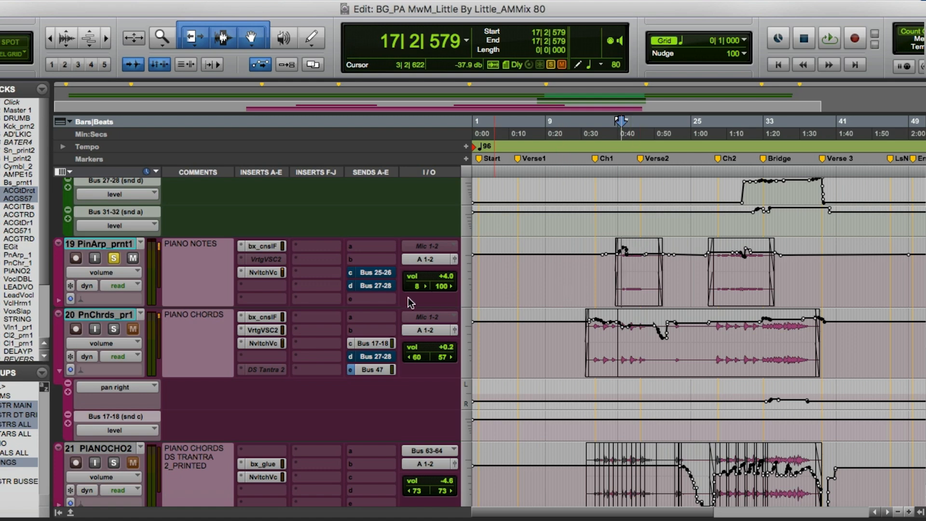
{"action": "left_click", "coordinate": [266, 247]}
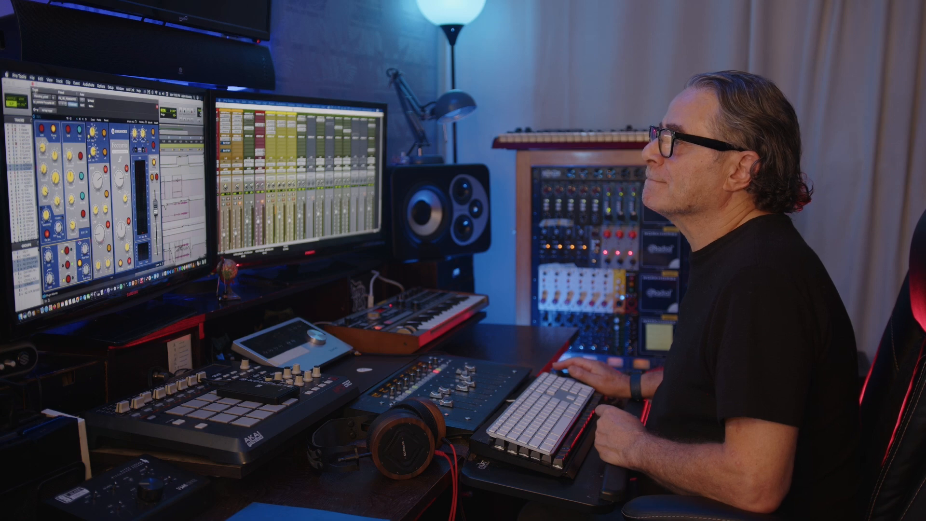
{"action": "left_click", "coordinate": [33, 84]}
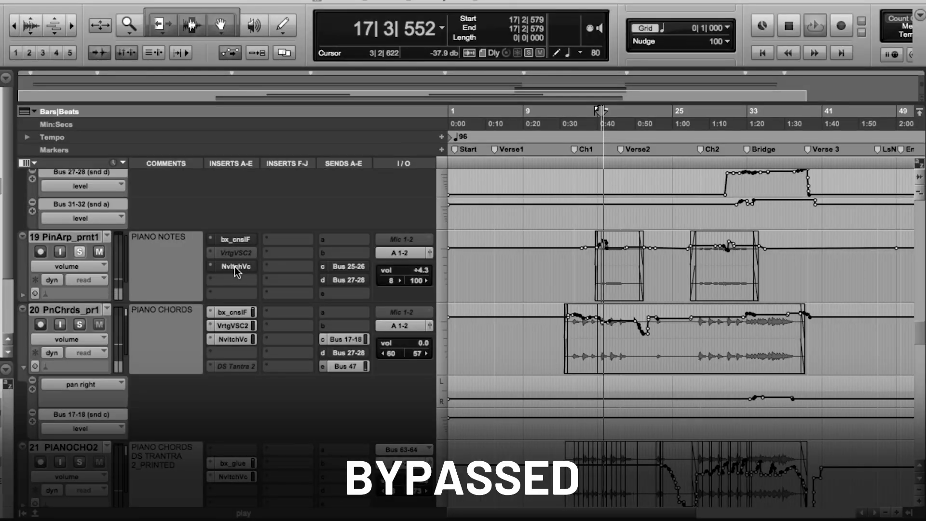
Step: Review PinArp_prnt1's bx_console and Noveltech Vocal Enhancer during soloed playback, comparing the Vocal Enhancer bypassed and active
{"action": "left_click", "coordinate": [238, 241]}
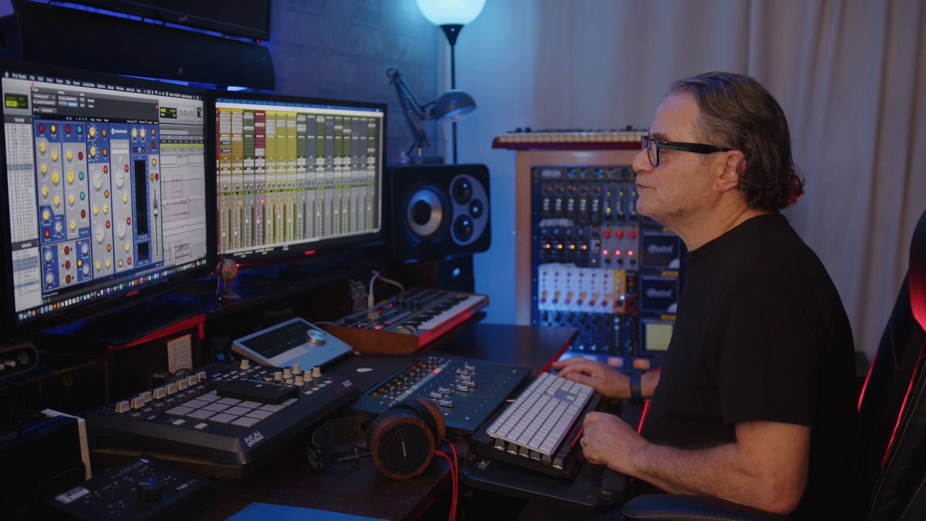
{"action": "key", "text": "super+w"}
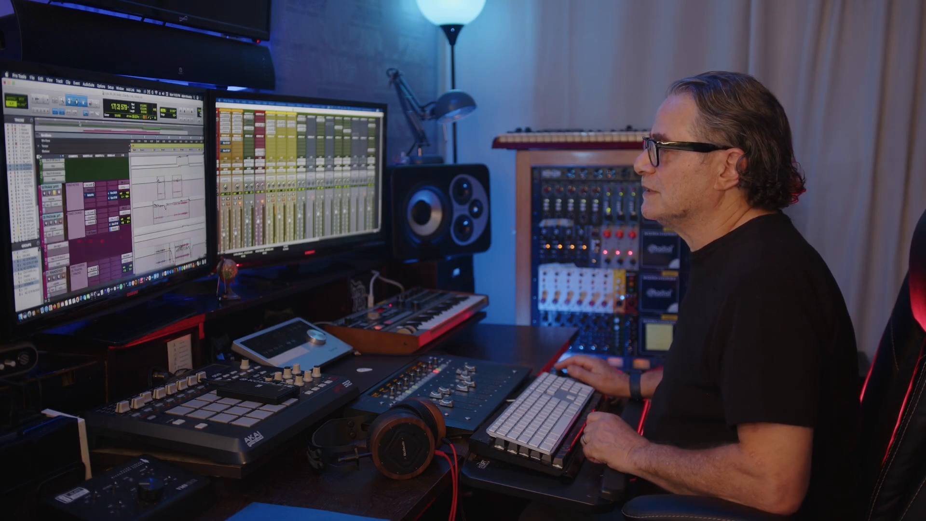
{"action": "left_click", "coordinate": [90, 196]}
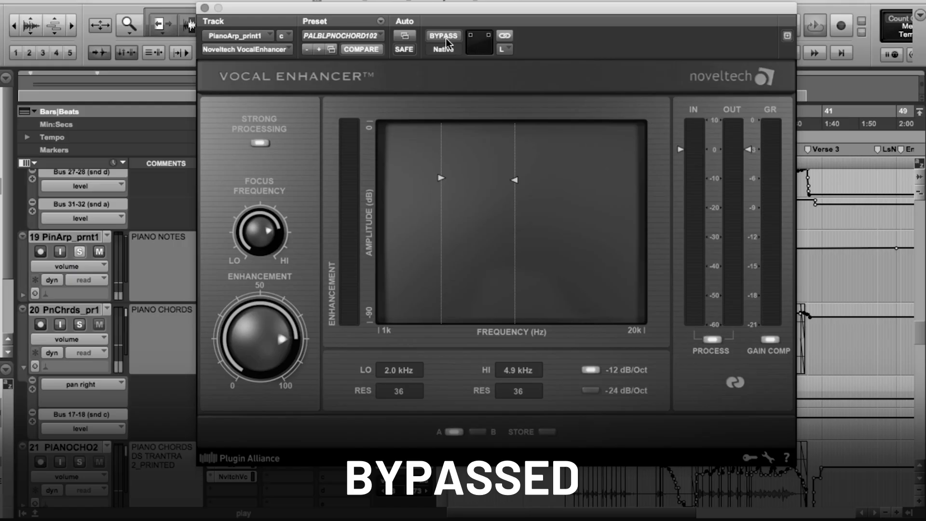
{"action": "left_click", "coordinate": [446, 38]}
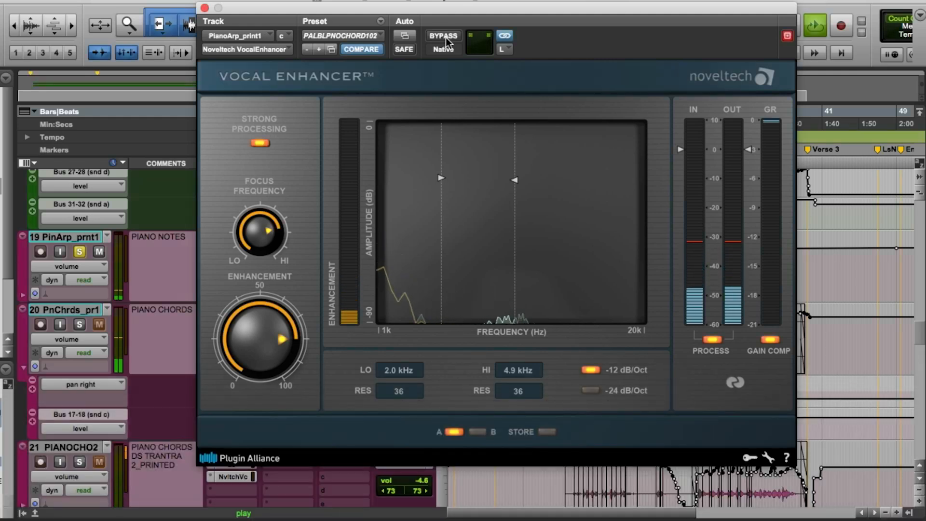
{"action": "left_click", "coordinate": [204, 8]}
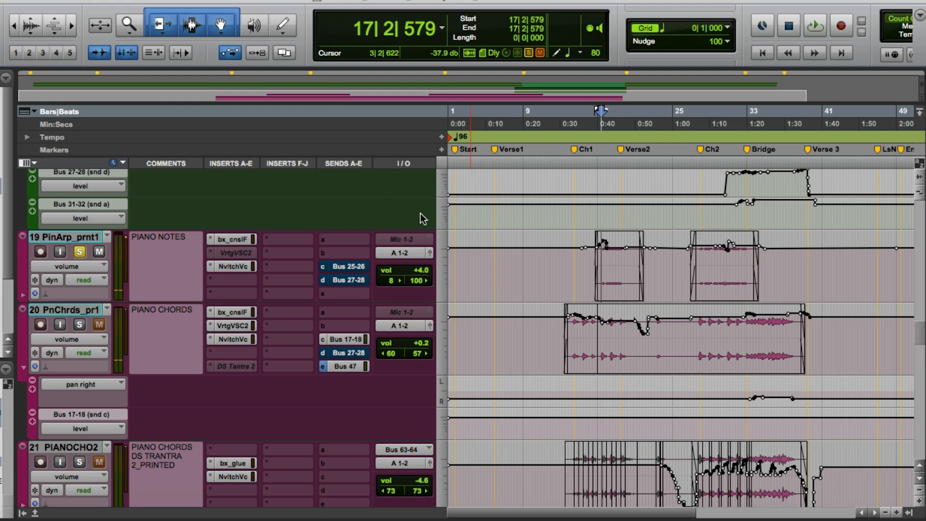
Step: Unmute PinArp_prnt1's send c to Bus 25-26 and send d to Bus 27-28, auditioning the soloed piano after each change
{"action": "left_click", "coordinate": [353, 268]}
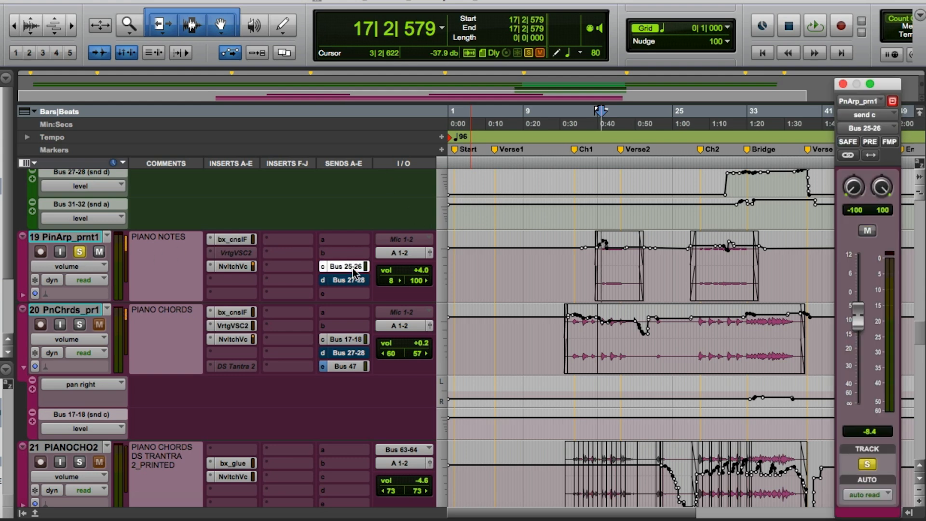
{"action": "key", "text": "space"}
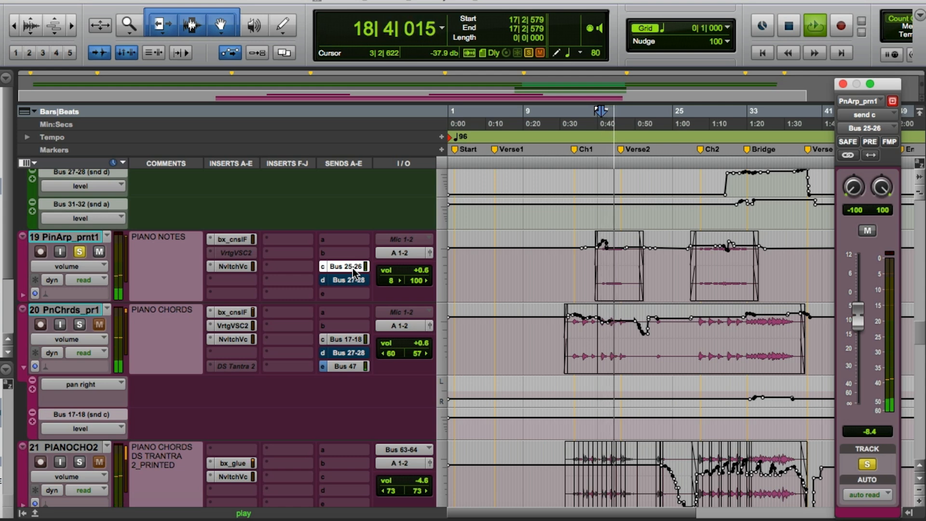
{"action": "key", "text": "space"}
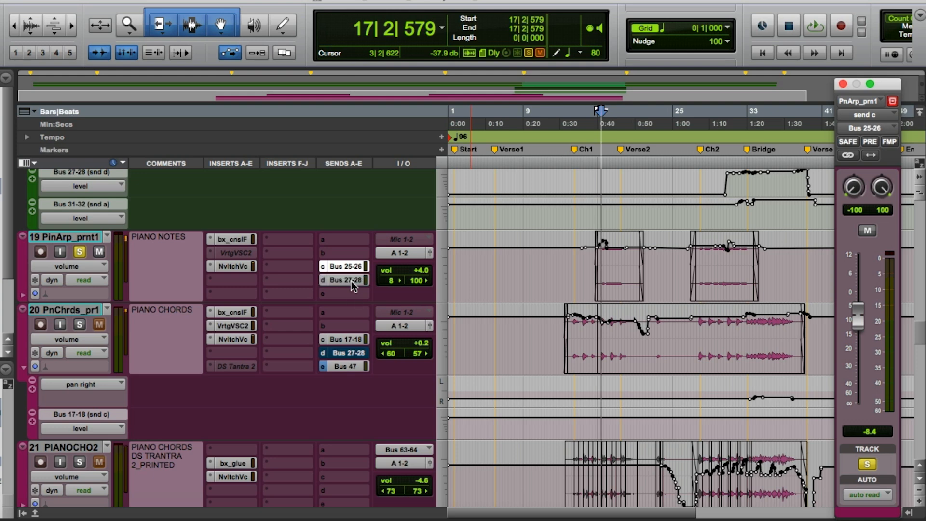
{"action": "key", "text": "space"}
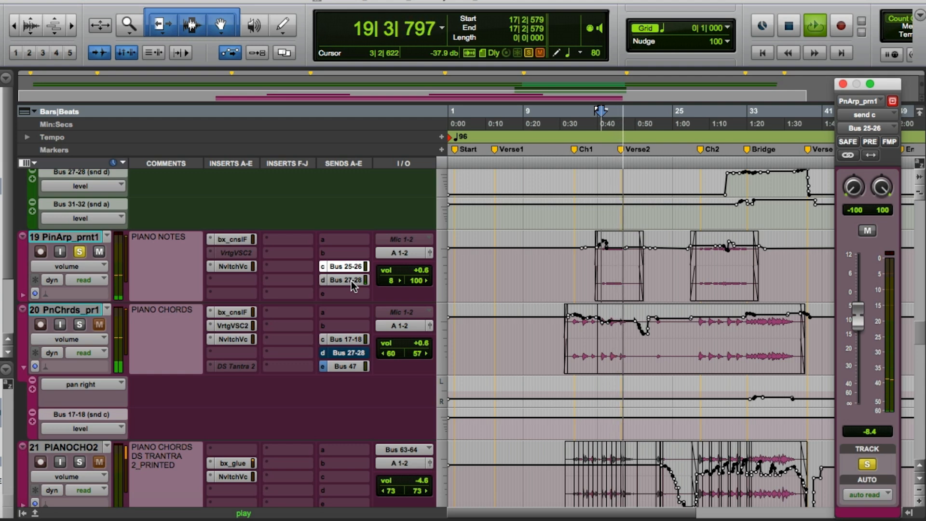
{"action": "key", "text": "space"}
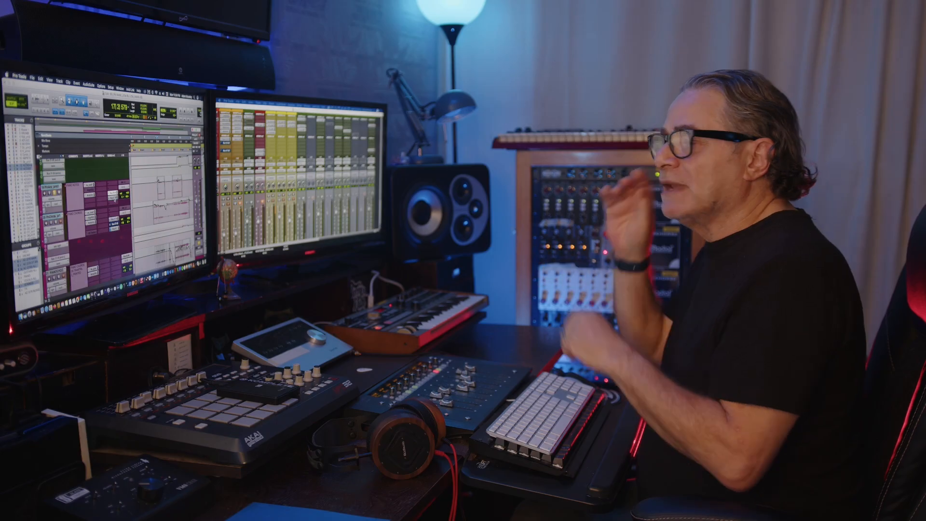
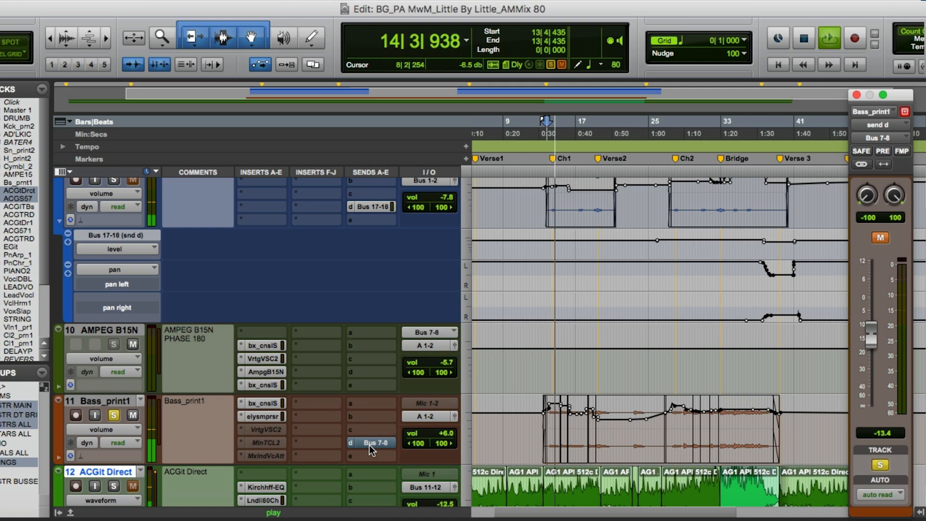
Step: Audition the soloed Bass_print1 from just before Chorus 1 with its send d to Bus 7-8 muted
{"action": "key", "text": "space"}
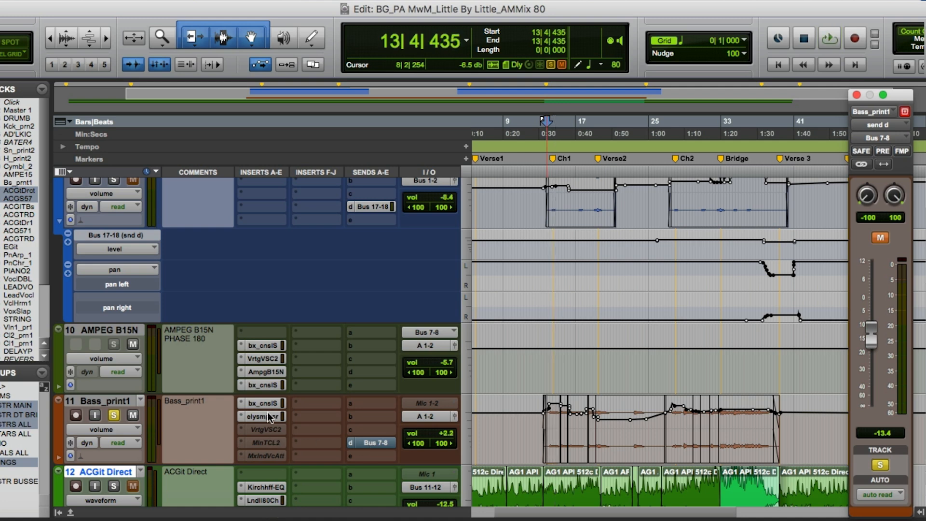
{"action": "key", "text": "space"}
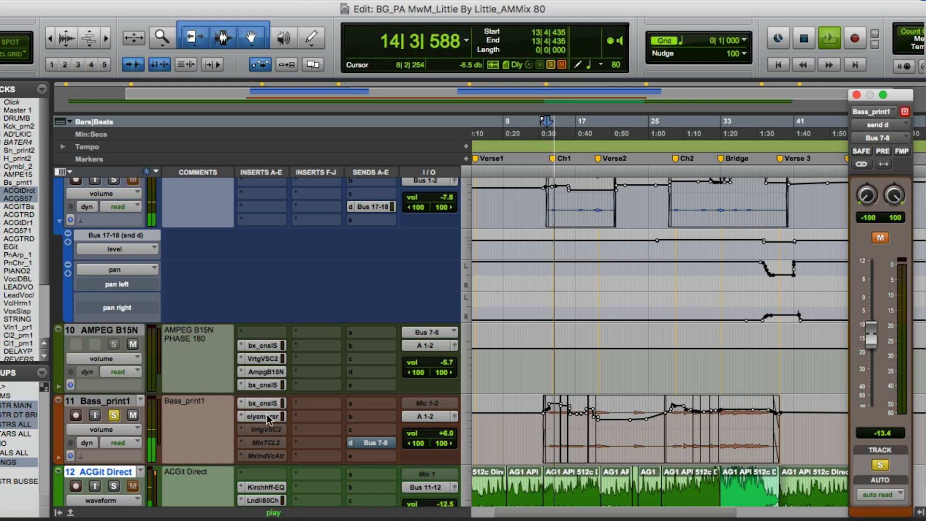
{"action": "key", "text": "space"}
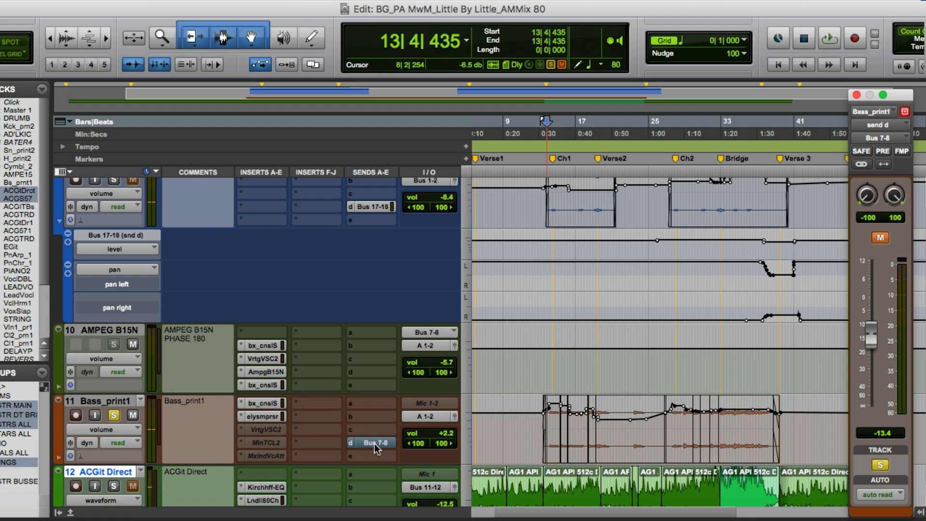
Step: Unmute Bass_print1's send d to Bus 7-8, open the AMPEG B15N track's amp plug-in, and toggle its bypass during playback
{"action": "left_click", "coordinate": [272, 369]}
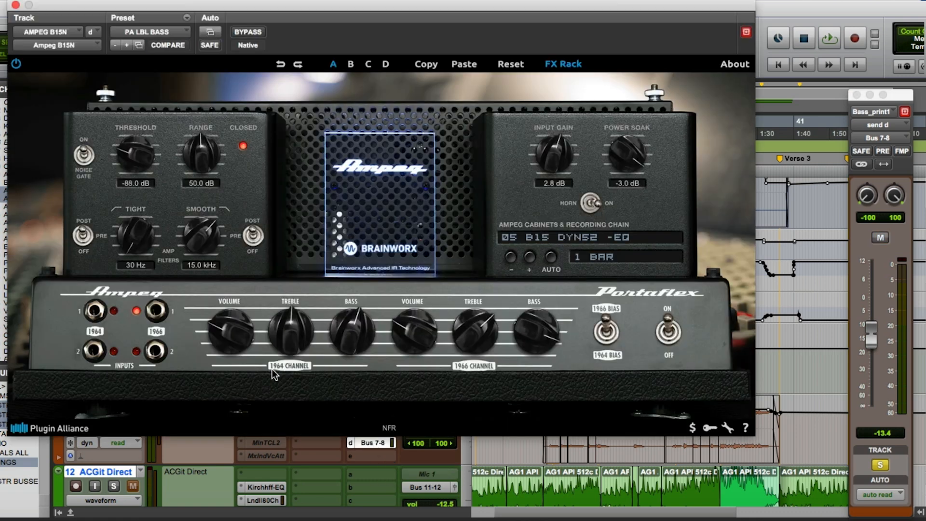
{"action": "key", "text": "space"}
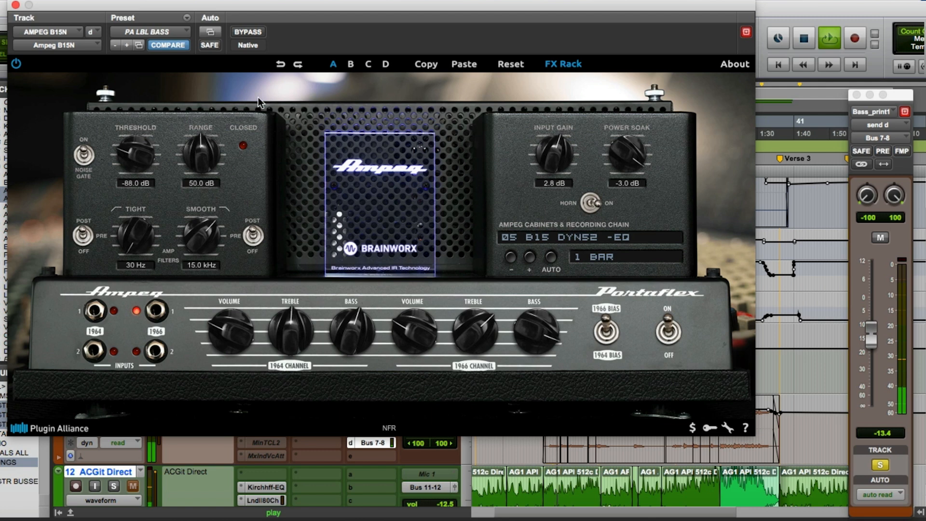
{"action": "left_click", "coordinate": [255, 34]}
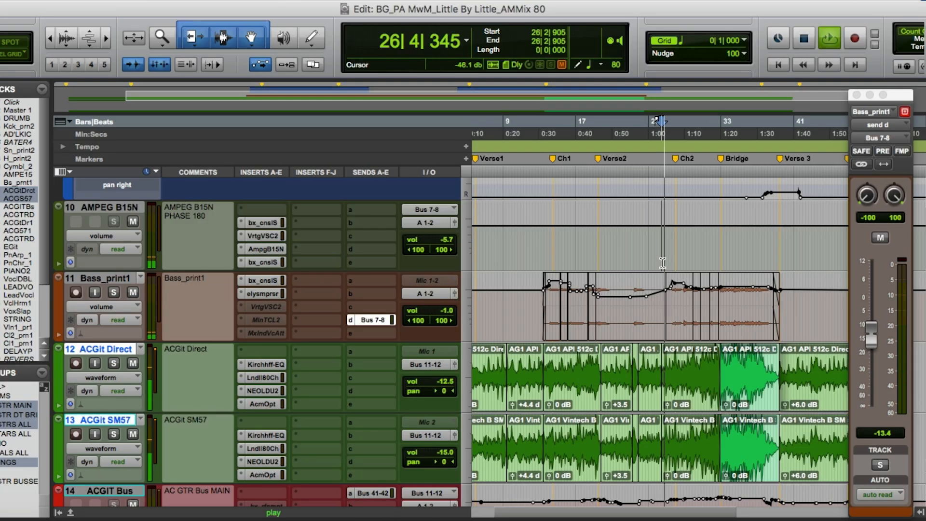
Step: Solo the EGit electric guitar track, listen to it through the Bridge, and stop playback
{"action": "key", "text": "XF86AudioRaiseVolume"}
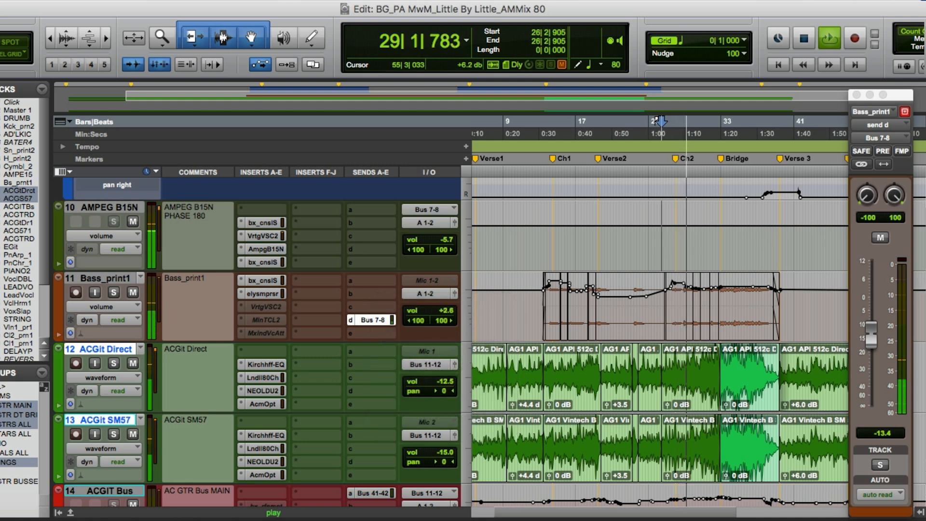
{"action": "scroll", "coordinate": [656, 120], "scroll_direction": "down", "scroll_amount": 2}
{"action": "scroll", "coordinate": [656, 120], "scroll_direction": "down", "scroll_amount": 2}
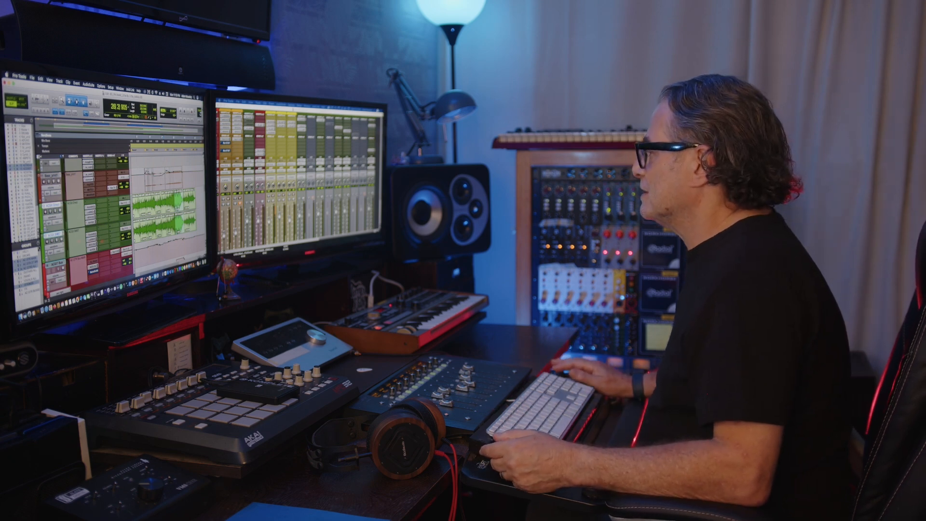
{"action": "scroll", "coordinate": [121, 219], "scroll_direction": "down", "scroll_amount": 4}
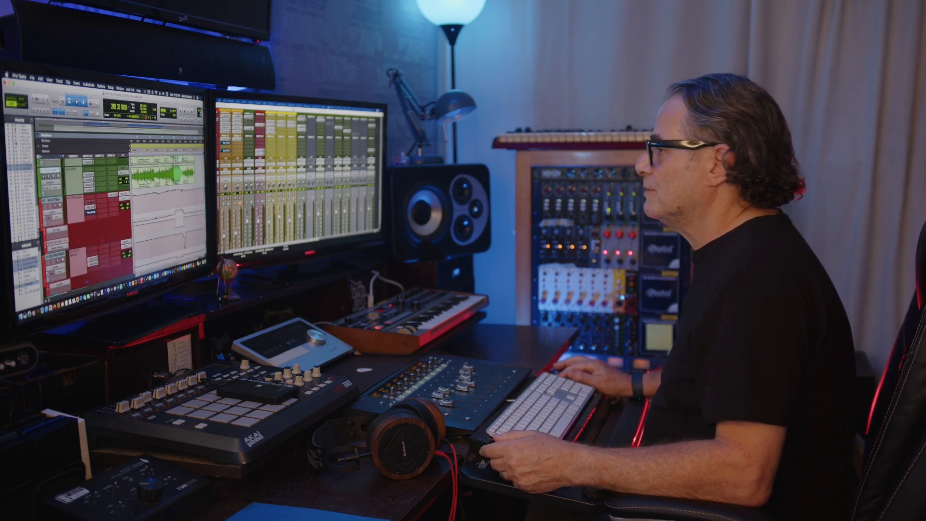
{"action": "scroll", "coordinate": [121, 227], "scroll_direction": "down", "scroll_amount": 5}
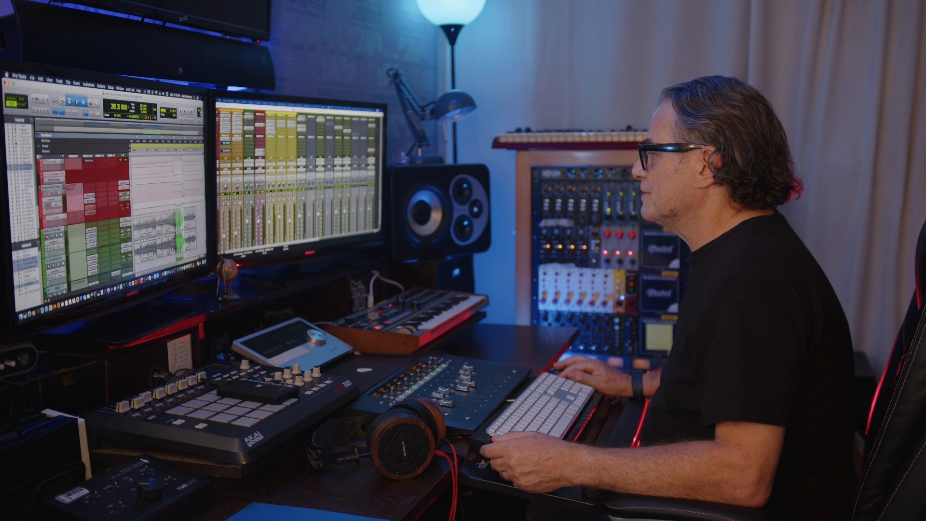
{"action": "scroll", "coordinate": [121, 227], "scroll_direction": "down", "scroll_amount": 3}
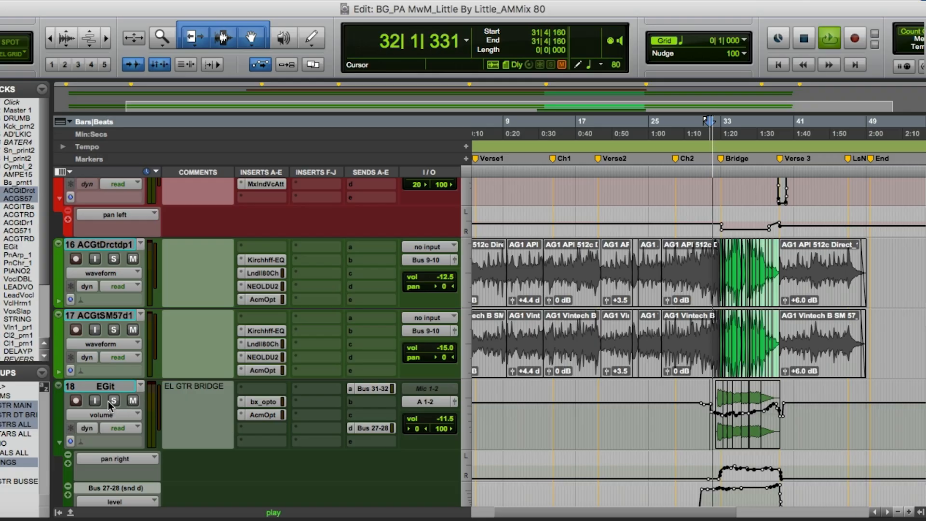
{"action": "left_click", "coordinate": [110, 401]}
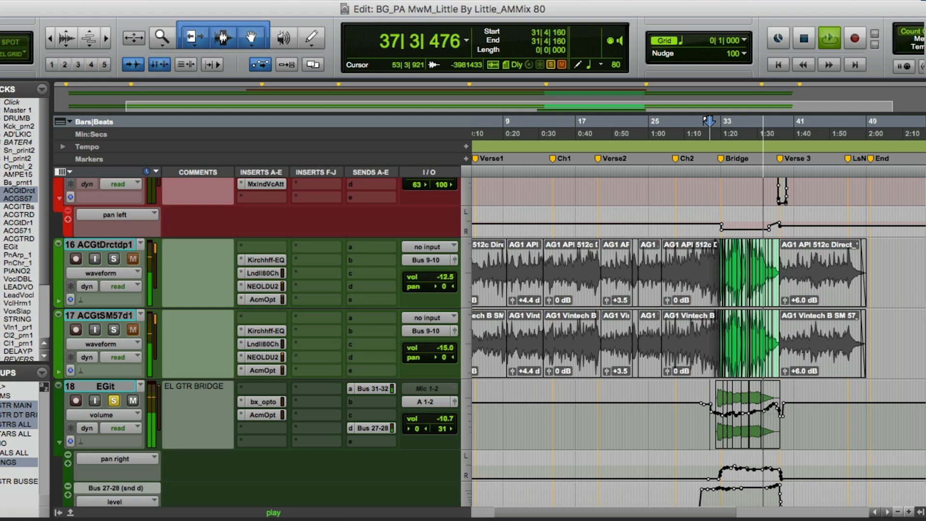
{"action": "scroll", "coordinate": [909, 309], "scroll_direction": "down", "scroll_amount": 3}
{"action": "scroll", "coordinate": [699, 337], "scroll_direction": "down", "scroll_amount": 2}
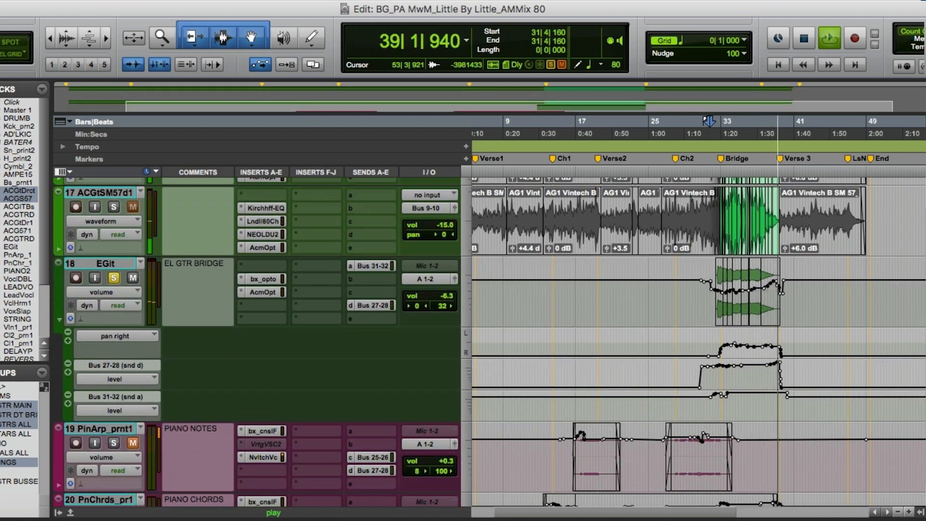
{"action": "key", "text": "space"}
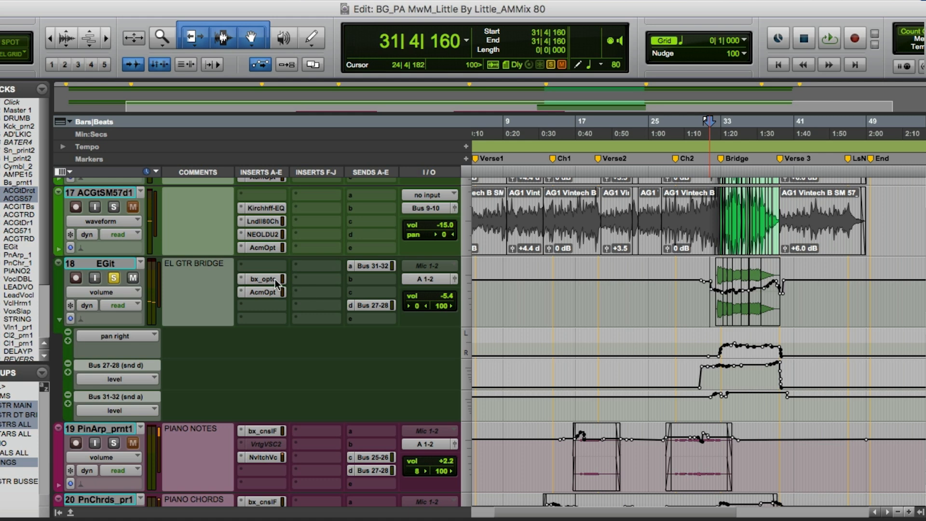
Step: Review the bx_opto and AcmOpt inserts on the EGit track
{"action": "left_click", "coordinate": [264, 279]}
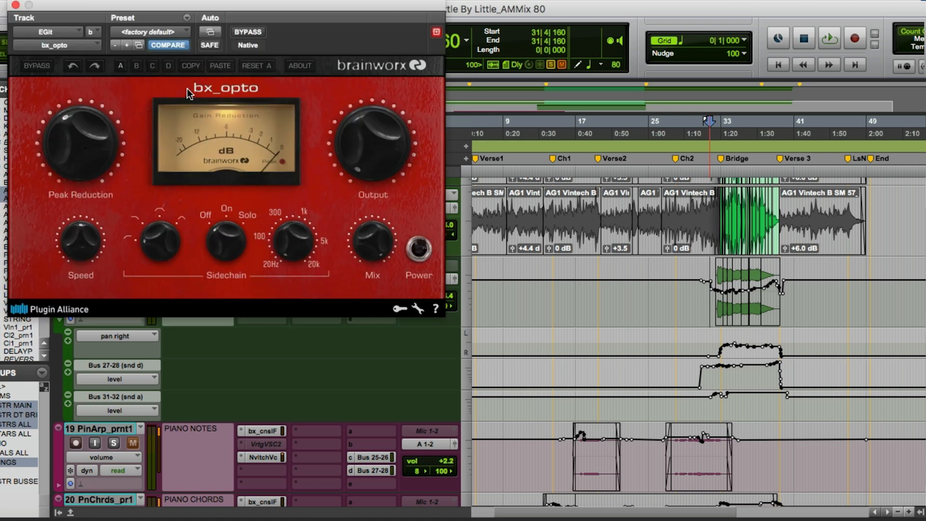
{"action": "left_click", "coordinate": [15, 5]}
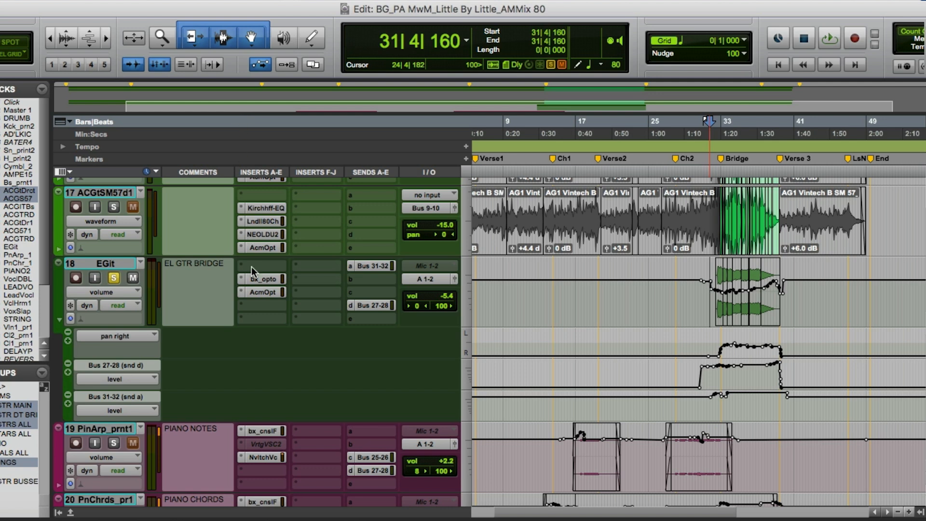
{"action": "left_click", "coordinate": [264, 291]}
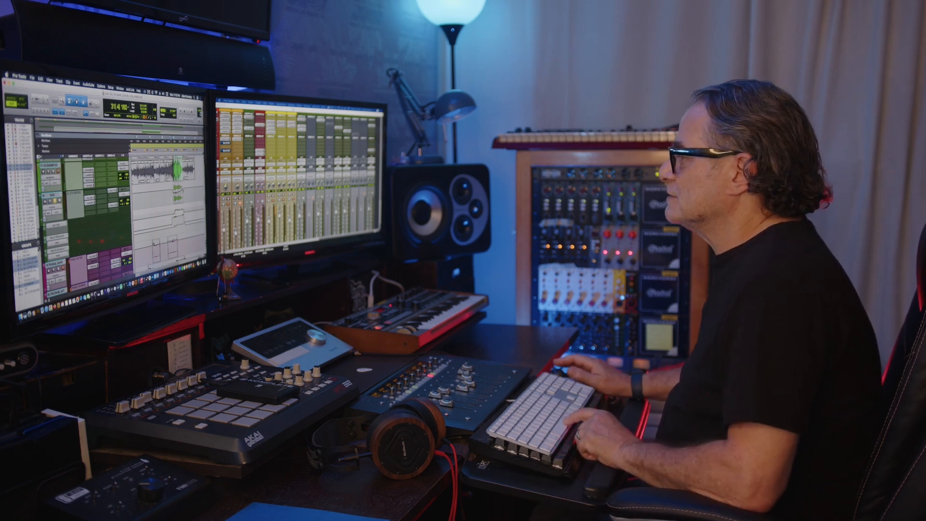
Step: Review the acoustic guitar tracks around the Bridge and select the first cut clip there on ACGtDrctdp1 and ACGtSM57d1
{"action": "scroll", "coordinate": [121, 213], "scroll_direction": "up", "scroll_amount": 3}
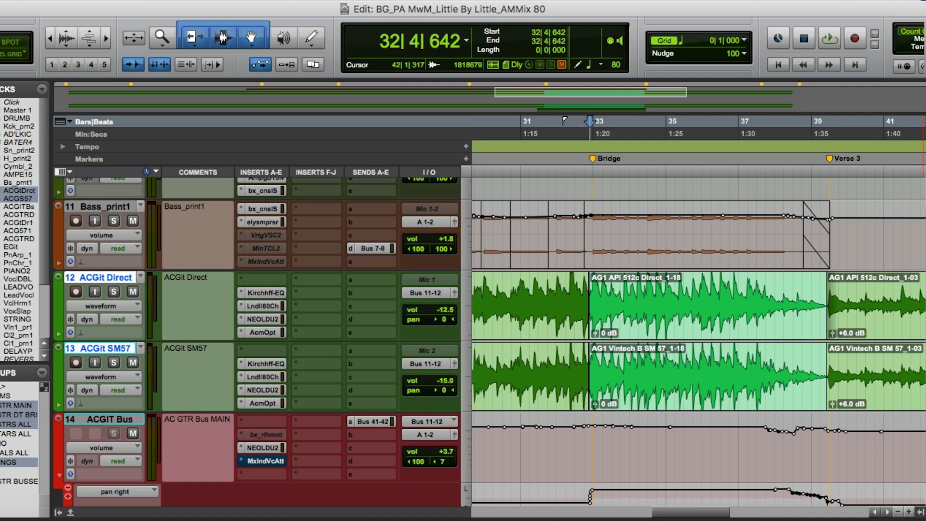
{"action": "scroll", "coordinate": [489, 296], "scroll_direction": "down", "scroll_amount": 3}
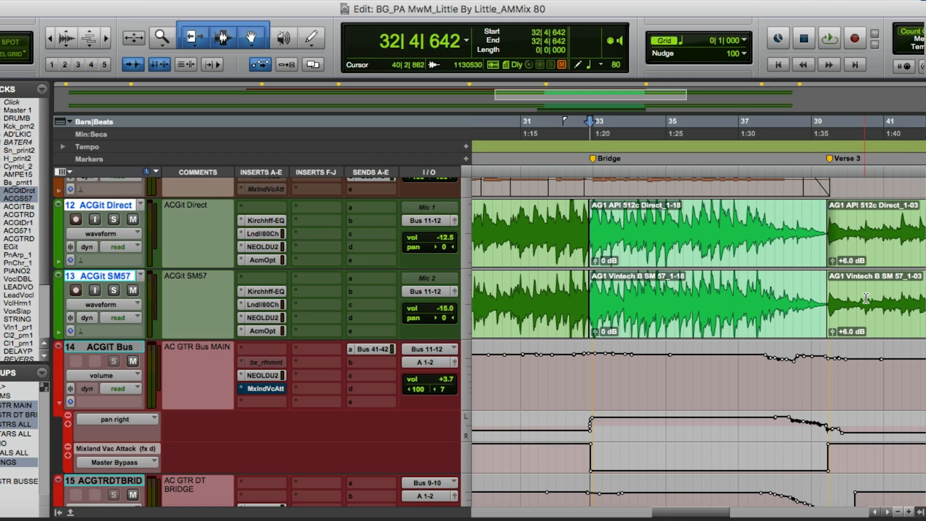
{"action": "scroll", "coordinate": [488, 296], "scroll_direction": "down", "scroll_amount": 12}
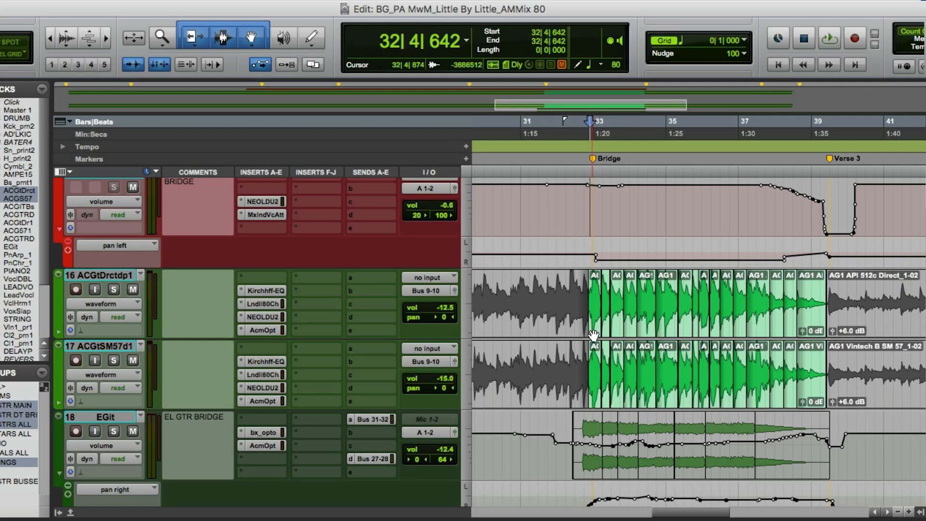
{"action": "left_click", "coordinate": [593, 334]}
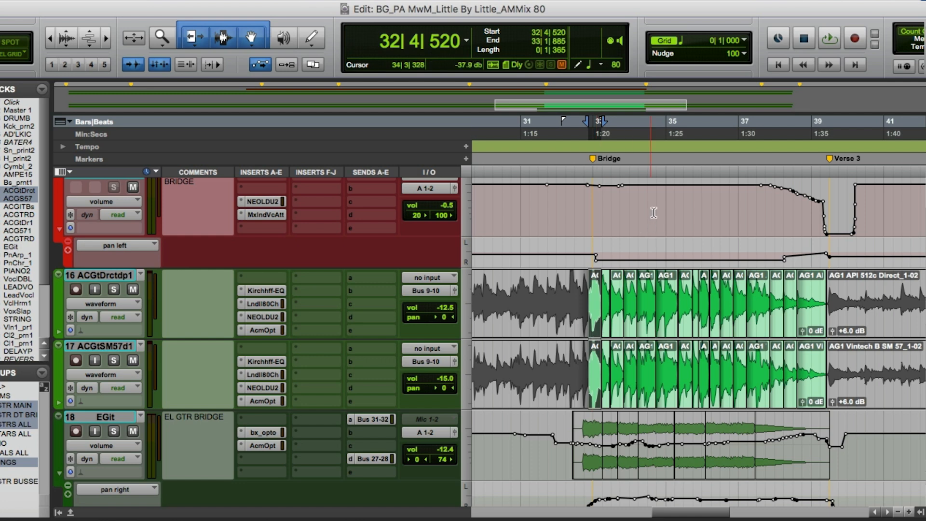
Step: Switch the edit grid from Bars|Beats to Samples and set its value to 100 samples
{"action": "left_click", "coordinate": [746, 40]}
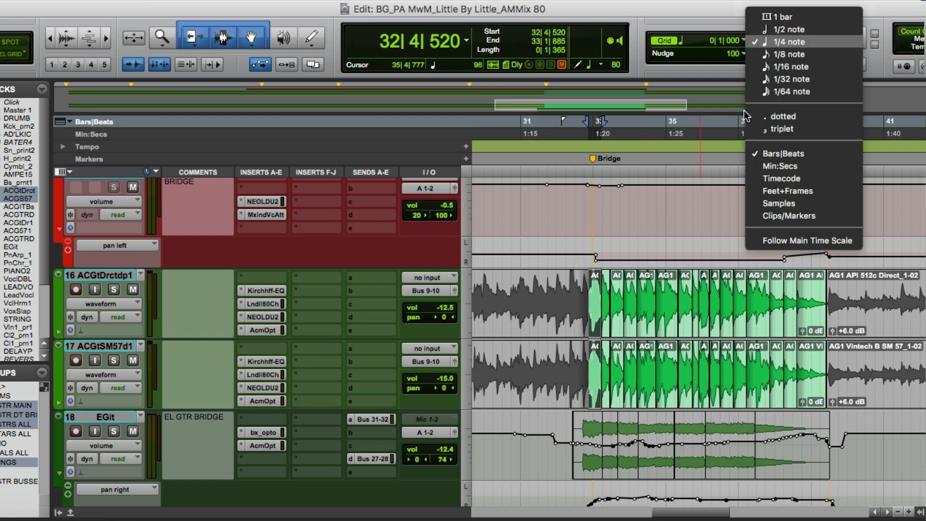
{"action": "left_click", "coordinate": [812, 201]}
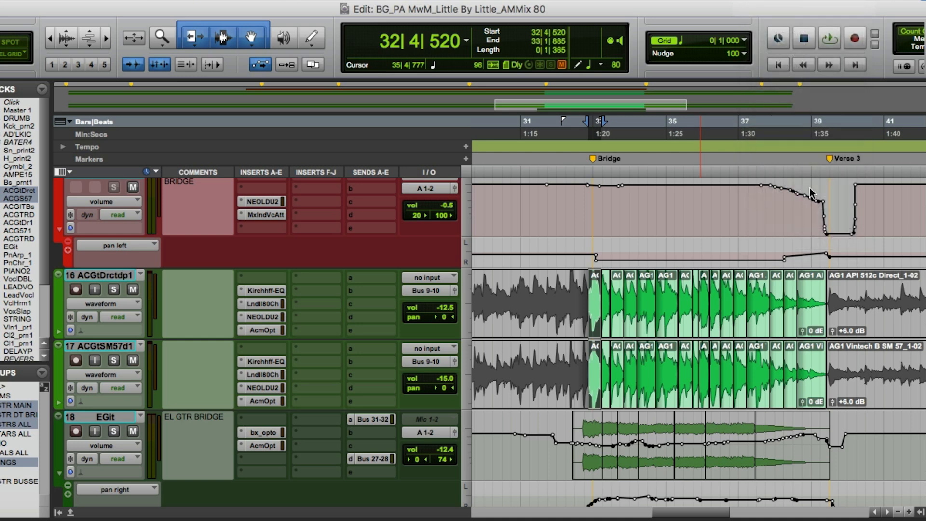
{"action": "left_click", "coordinate": [733, 42]}
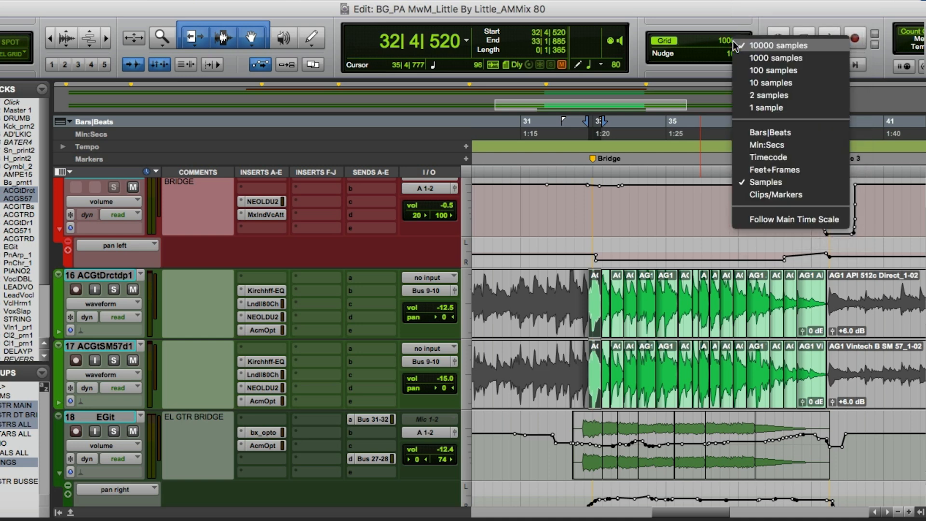
{"action": "left_click", "coordinate": [762, 68]}
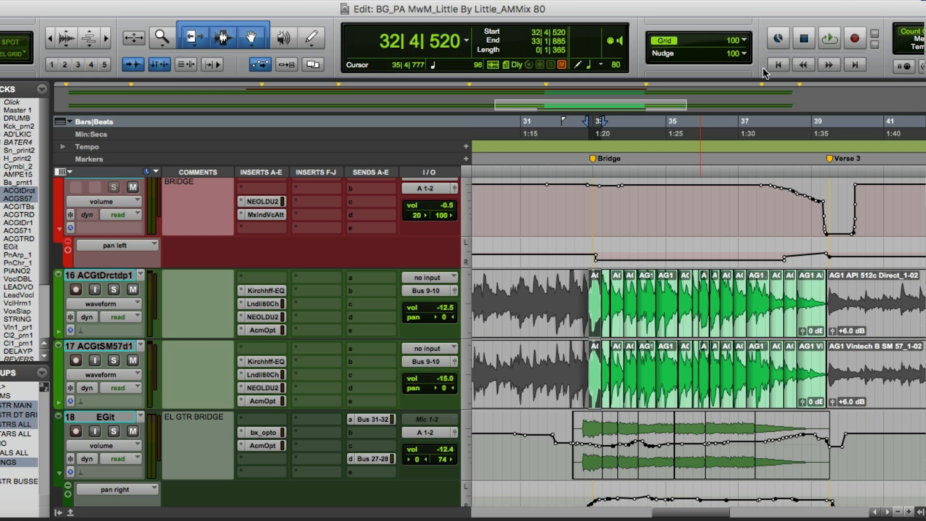
Step: Select the cut clips one after another at the start of the Bridge on ACGtDrctdp1 and ACGtSM57d1
{"action": "left_click", "coordinate": [607, 330]}
{"action": "left_click", "coordinate": [618, 330]}
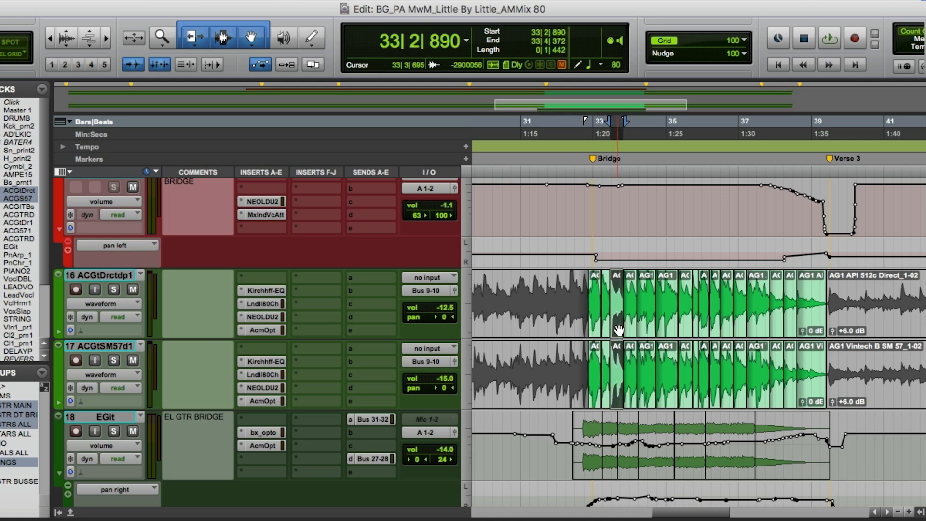
{"action": "left_click", "coordinate": [631, 330]}
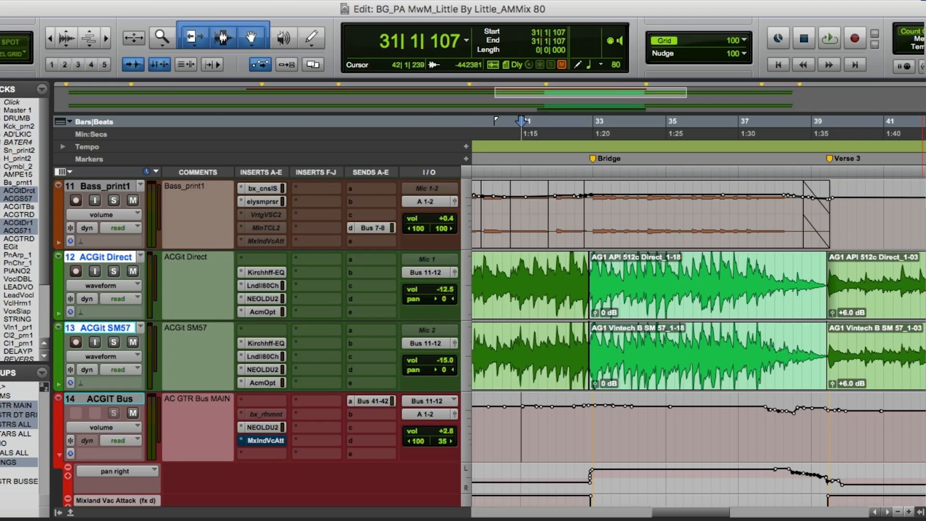
Step: Play the acoustic guitar tracks from bar 30 through the Bridge into Verse 3, and stop playback
{"action": "scroll", "coordinate": [489, 342], "scroll_direction": "up", "scroll_amount": 6}
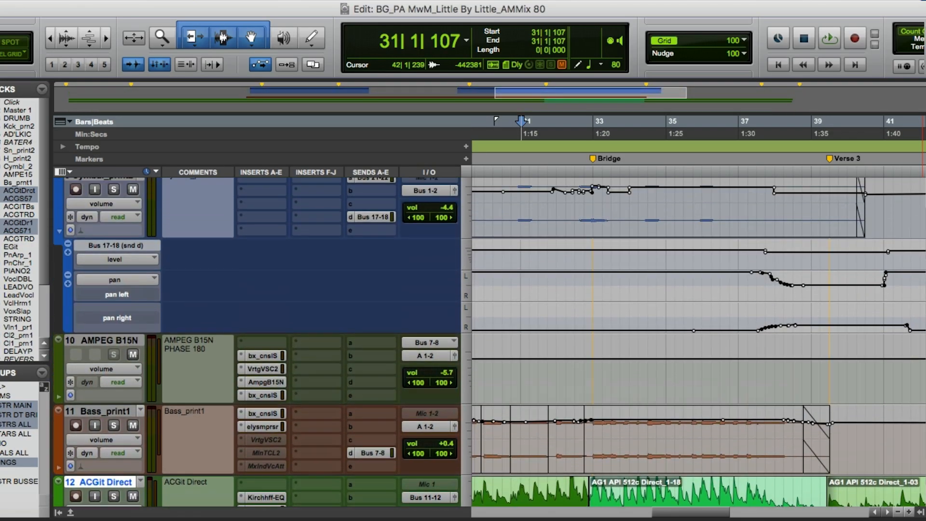
{"action": "scroll", "coordinate": [542, 436], "scroll_direction": "down", "scroll_amount": 20}
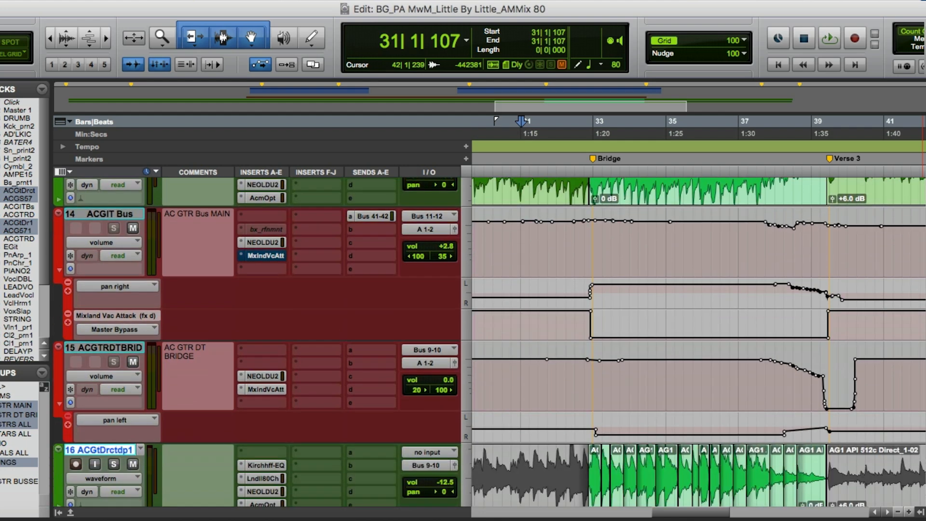
{"action": "scroll", "coordinate": [488, 342], "scroll_direction": "down", "scroll_amount": 3}
{"action": "scroll", "coordinate": [489, 342], "scroll_direction": "up", "scroll_amount": 2}
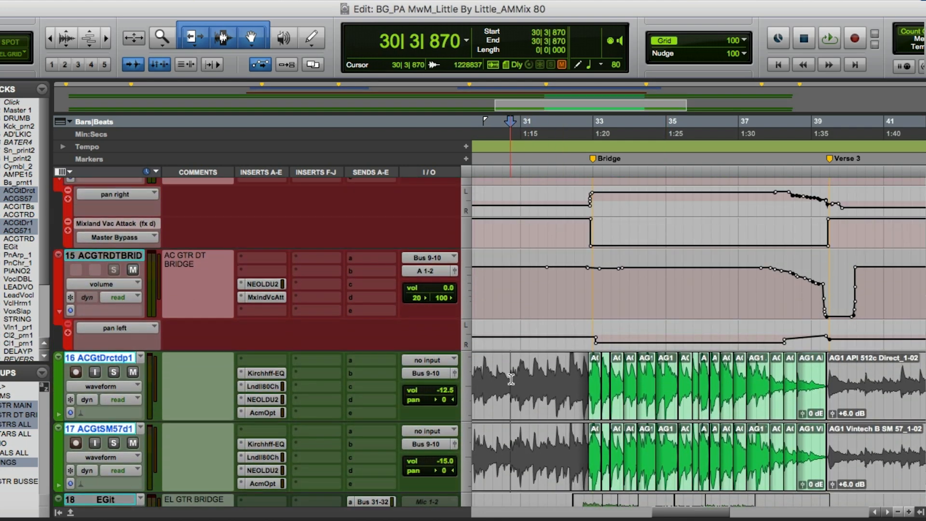
{"action": "key", "text": "space"}
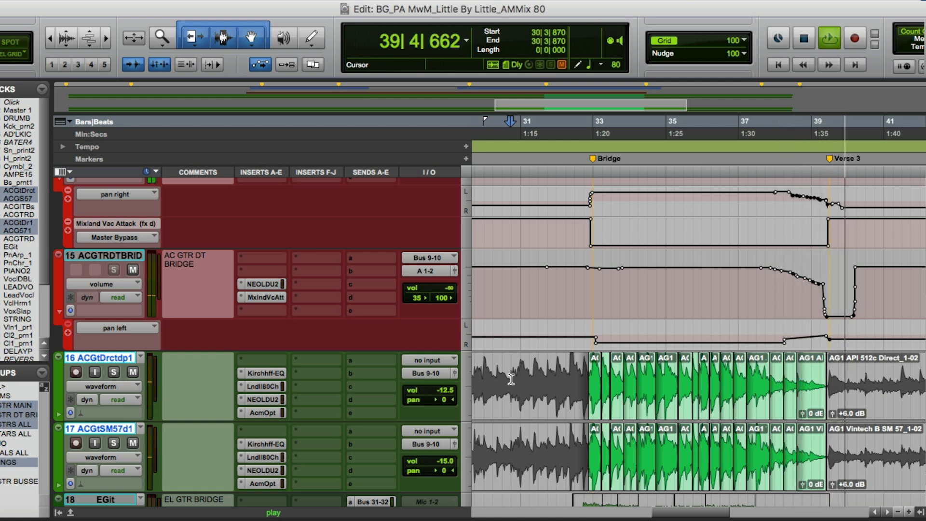
{"action": "key", "text": "space"}
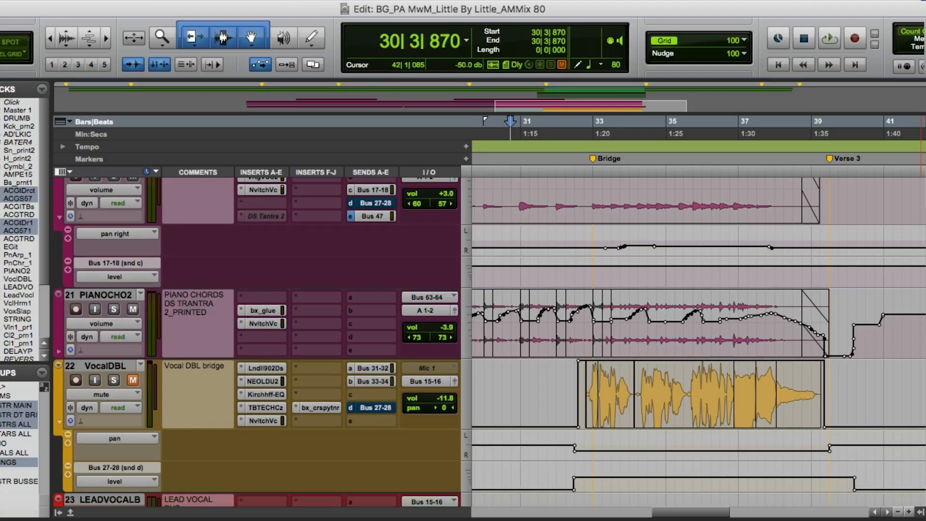
Step: Go to the VocalDBL and LeadVocal tracks and select the member tracks of the group containing all vocals
{"action": "scroll", "coordinate": [489, 342], "scroll_direction": "down", "scroll_amount": 5}
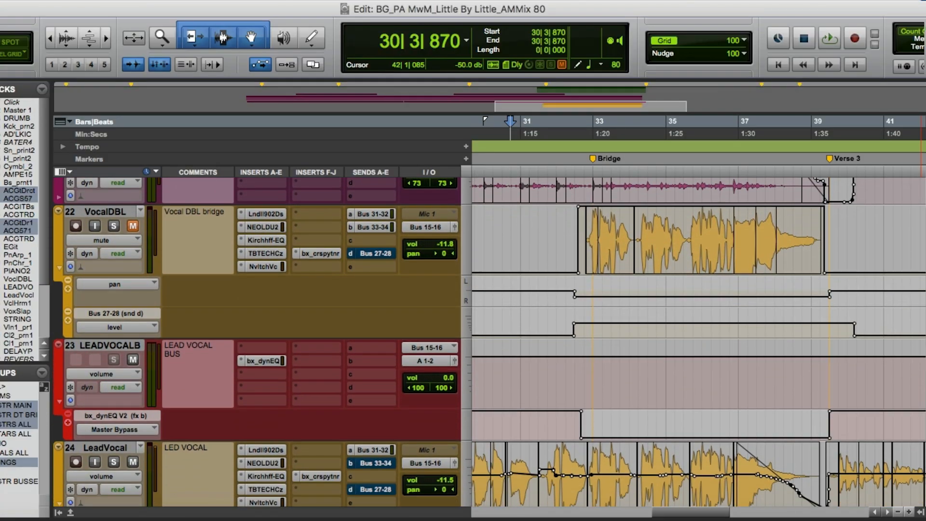
{"action": "scroll", "coordinate": [489, 303], "scroll_direction": "up", "scroll_amount": 1}
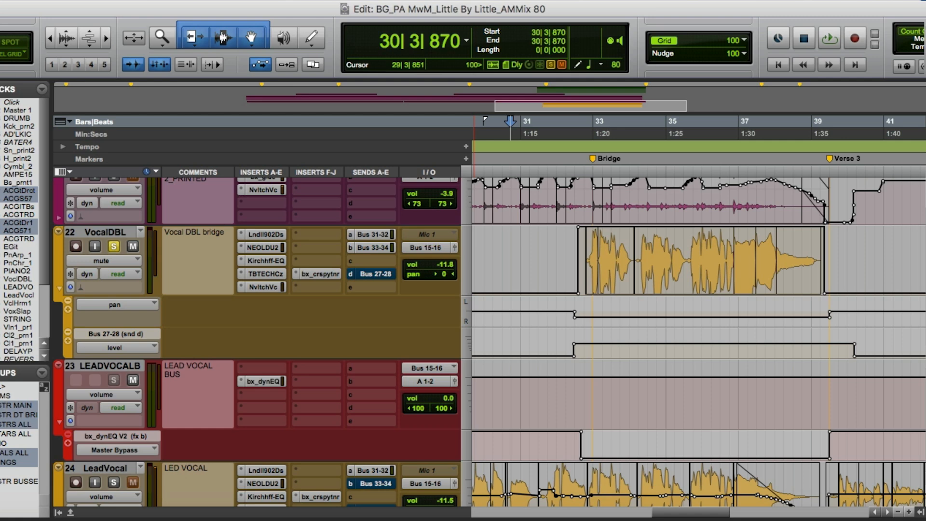
{"action": "left_click", "coordinate": [1, 453]}
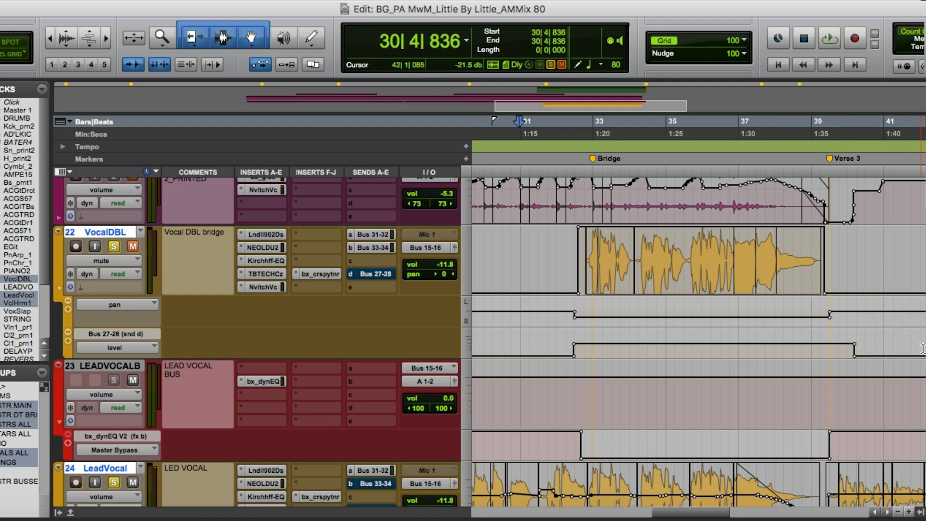
Step: Review LeadVocal's pan and send automation, close the Sandman Pro bridge delay plug-in, and stop playback
{"action": "scroll", "coordinate": [489, 343], "scroll_direction": "down", "scroll_amount": 6}
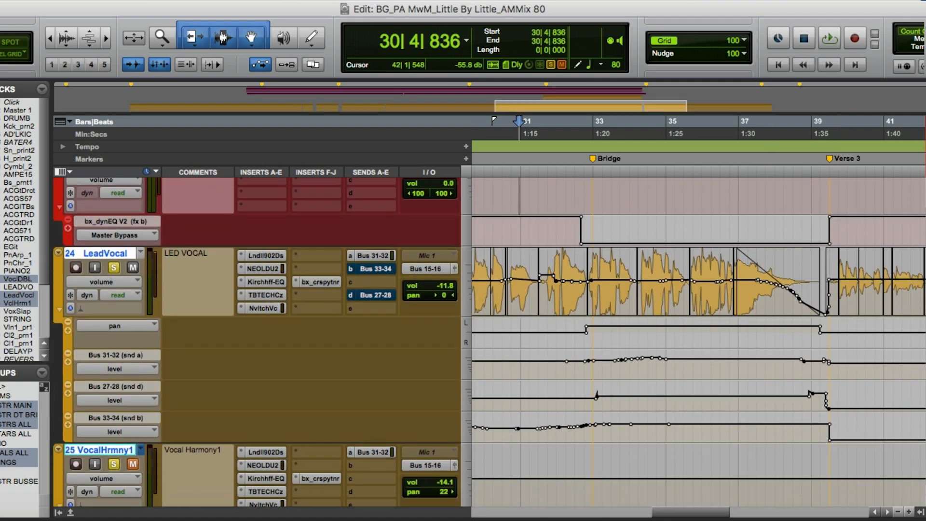
{"action": "scroll", "coordinate": [489, 342], "scroll_direction": "up", "scroll_amount": 1}
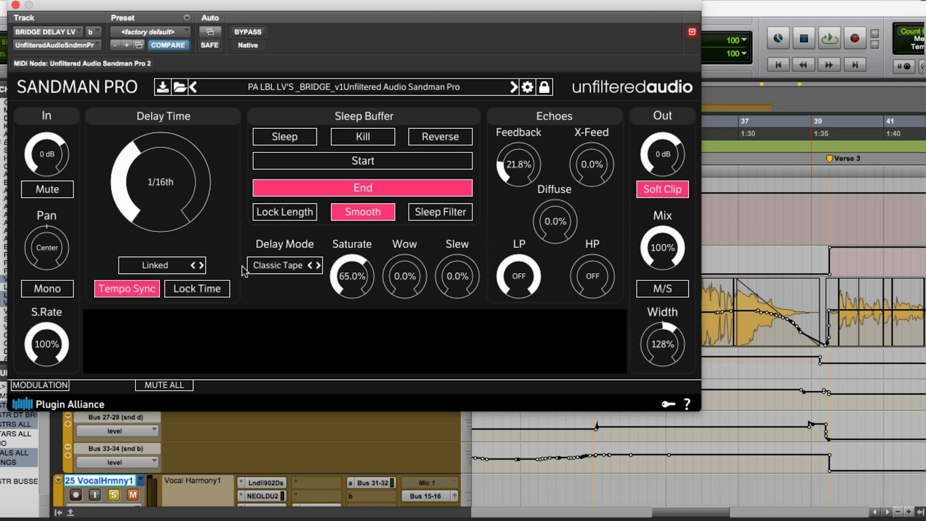
{"action": "left_click", "coordinate": [16, 7]}
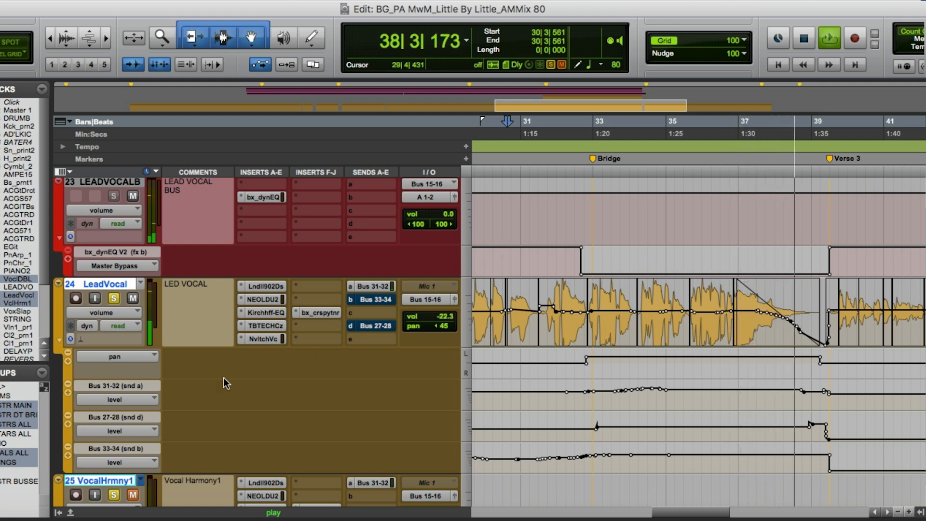
{"action": "key", "text": "space"}
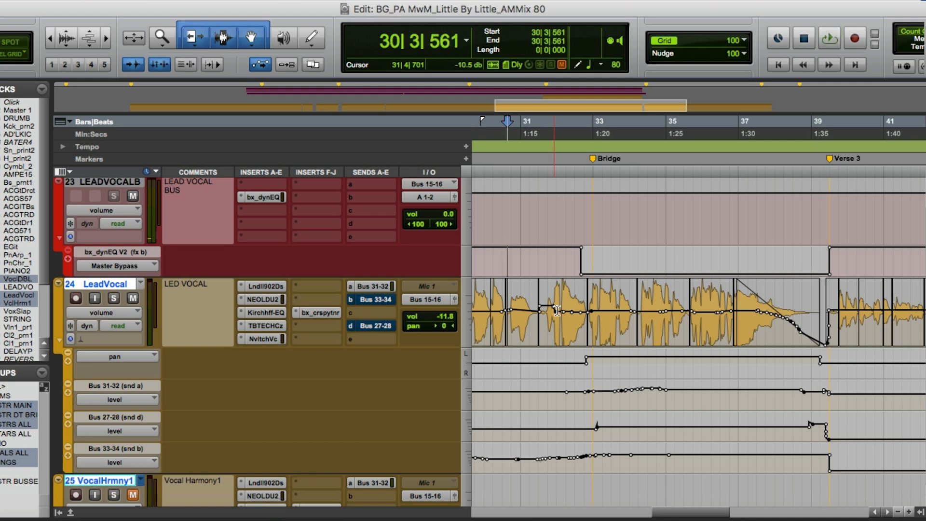
Step: Play the unsoloed mix through the Bridge while comparing automation on VocalDBL, LEADVOCALB and LeadVocal, and stop playback
{"action": "key", "text": "space"}
{"action": "scroll", "coordinate": [557, 310], "scroll_direction": "down", "scroll_amount": 2}
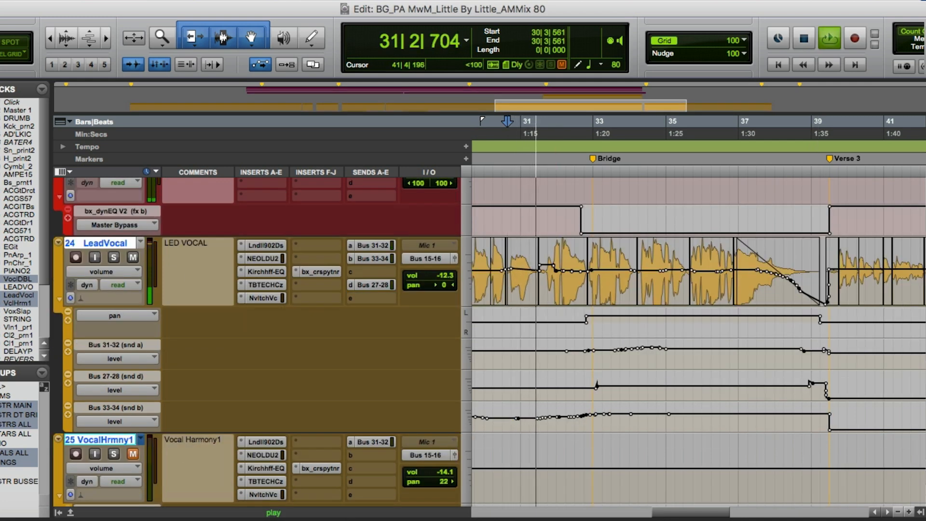
{"action": "scroll", "coordinate": [557, 310], "scroll_direction": "up", "scroll_amount": 5}
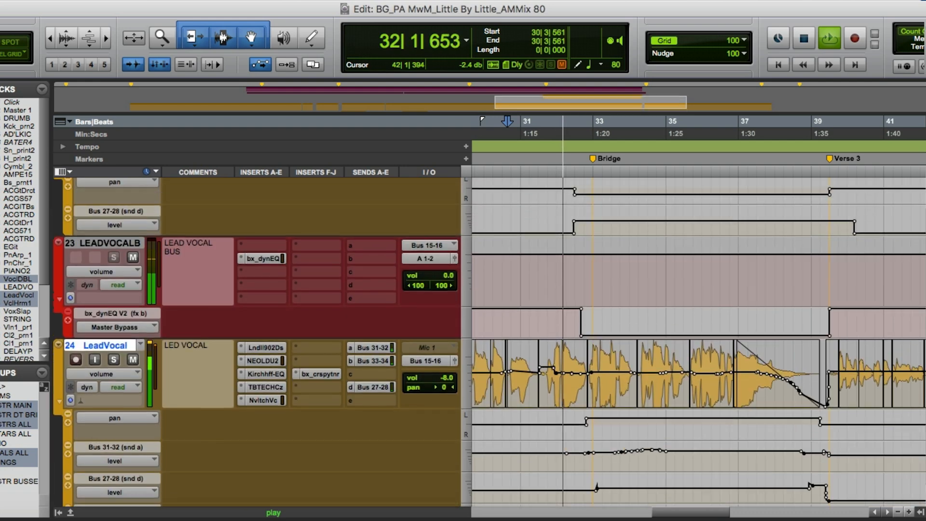
{"action": "scroll", "coordinate": [557, 310], "scroll_direction": "up", "scroll_amount": 8}
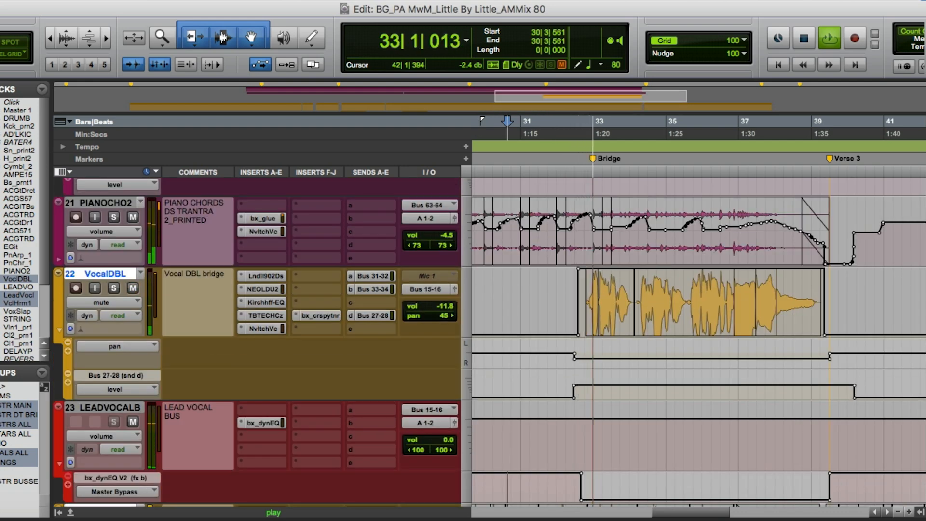
{"action": "scroll", "coordinate": [556, 310], "scroll_direction": "down", "scroll_amount": 6}
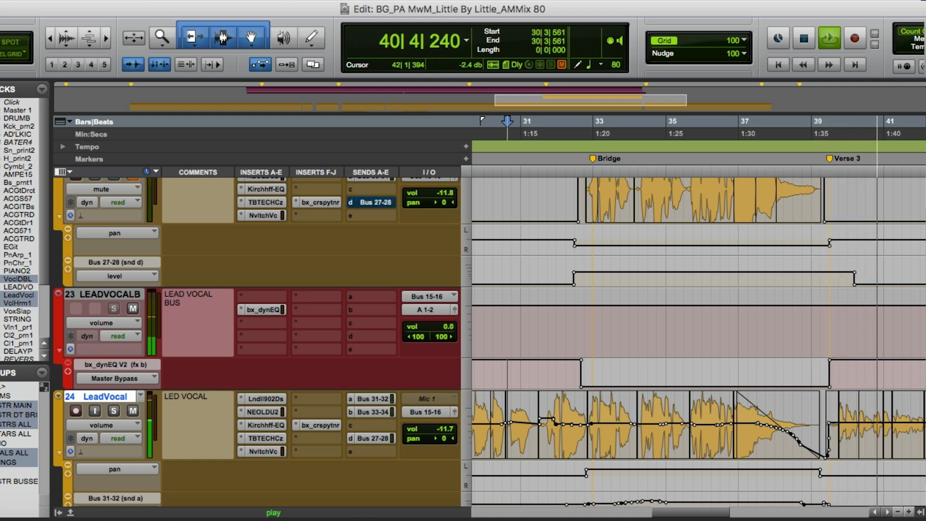
{"action": "key", "text": "space"}
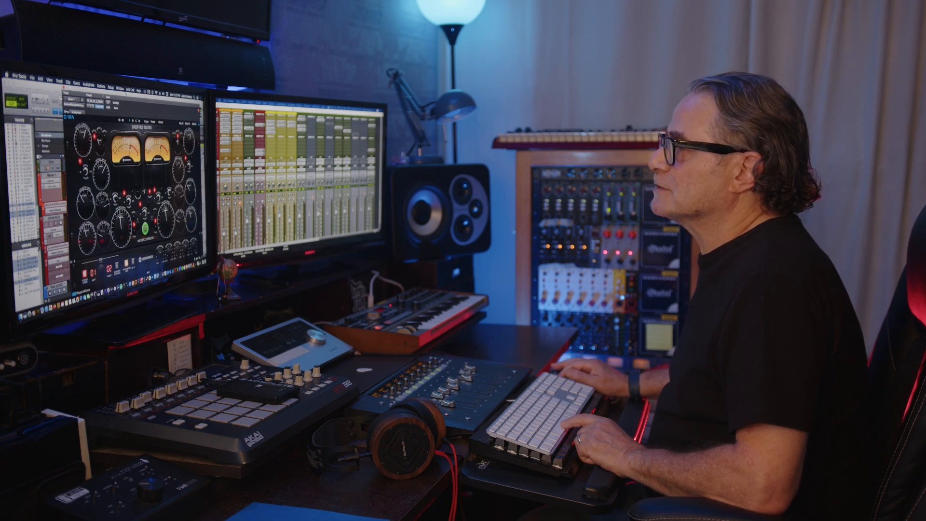
Step: Review the bx_digital V3 mid/side equalizer settings, repositioning its window, and close the plug-in
{"action": "left_click_drag", "start_coordinate": [126, 94], "coordinate": [117, 89]}
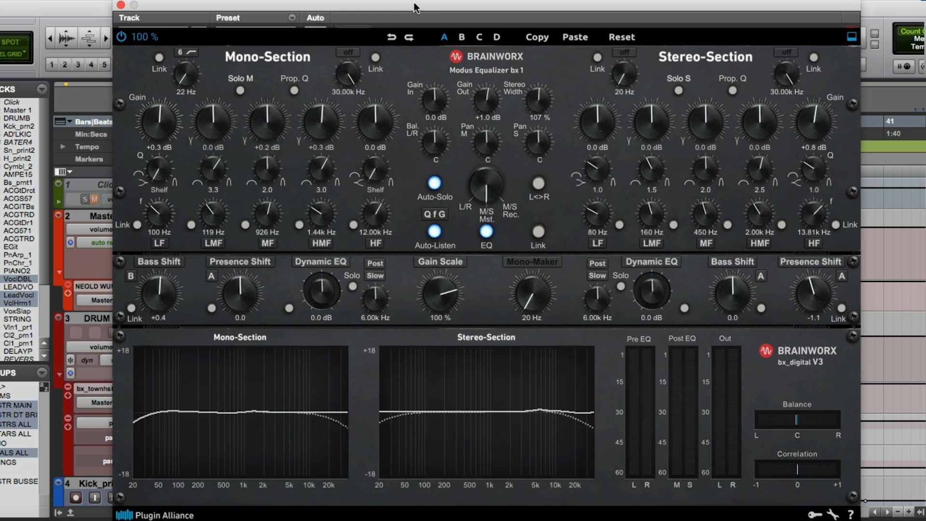
{"action": "left_click_drag", "start_coordinate": [419, 10], "coordinate": [400, 2]}
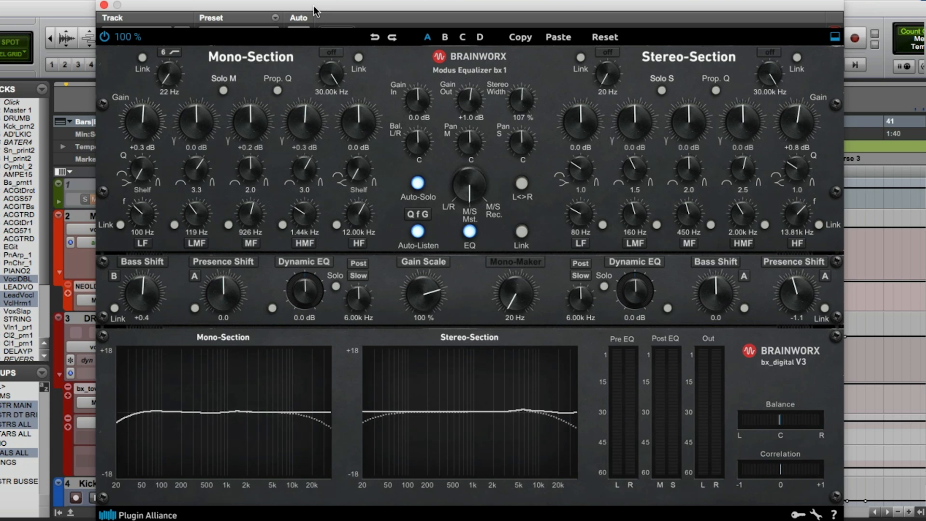
{"action": "left_click_drag", "start_coordinate": [313, 10], "coordinate": [305, 10]}
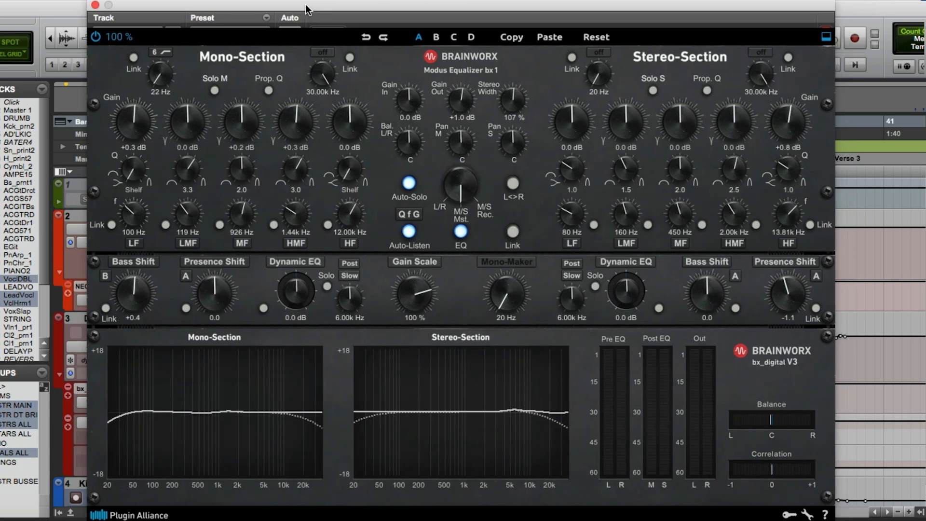
{"action": "left_click", "coordinate": [94, 5]}
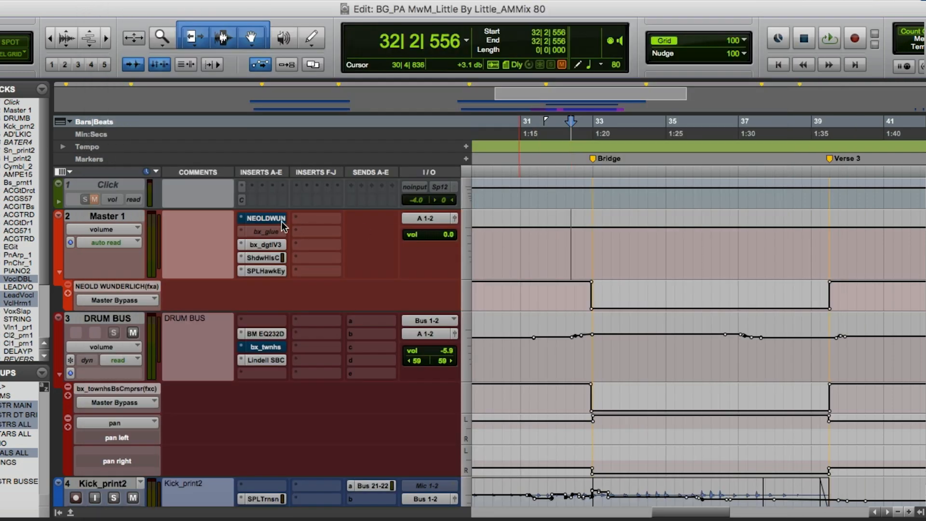
Step: Open the NEOLD WUNDERLICH insert on Master 1, browse its preset list without changing the preset, and close the plug-in
{"action": "left_click", "coordinate": [265, 219]}
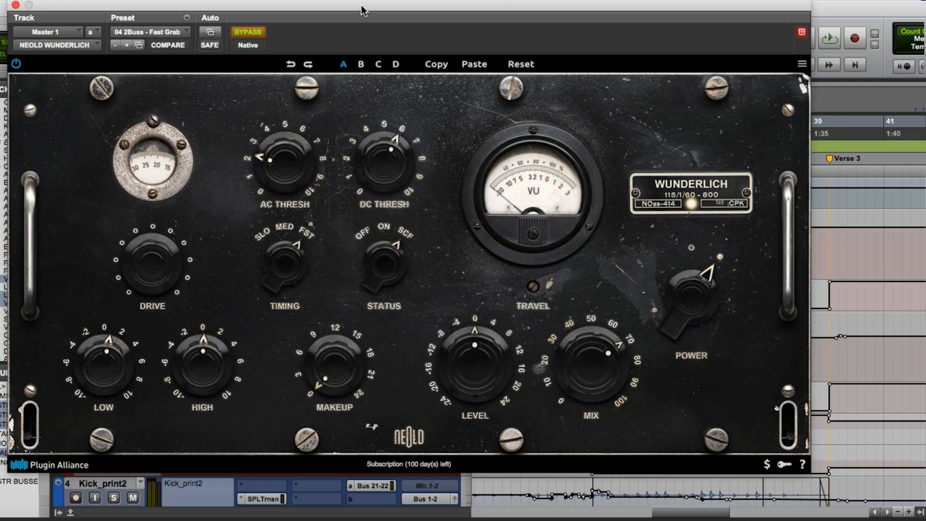
{"action": "left_click_drag", "start_coordinate": [361, 10], "coordinate": [367, 34]}
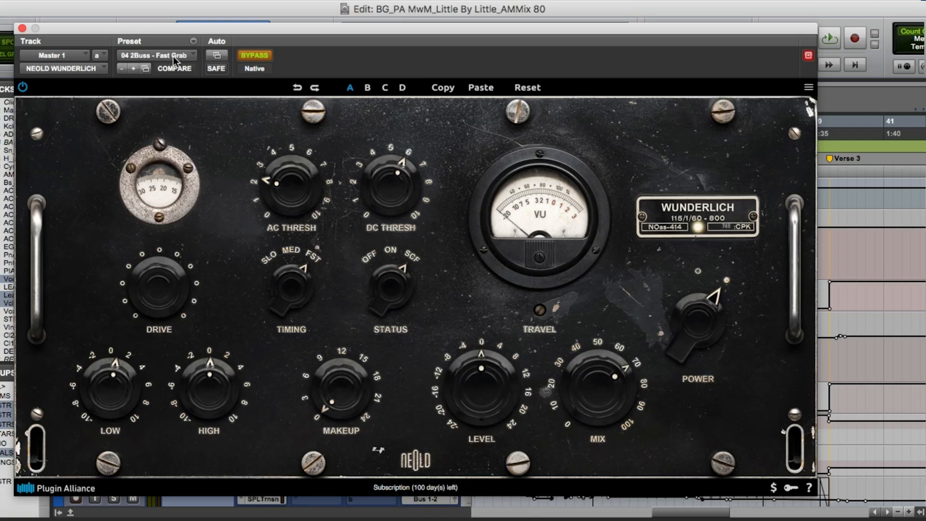
{"action": "left_click", "coordinate": [172, 56]}
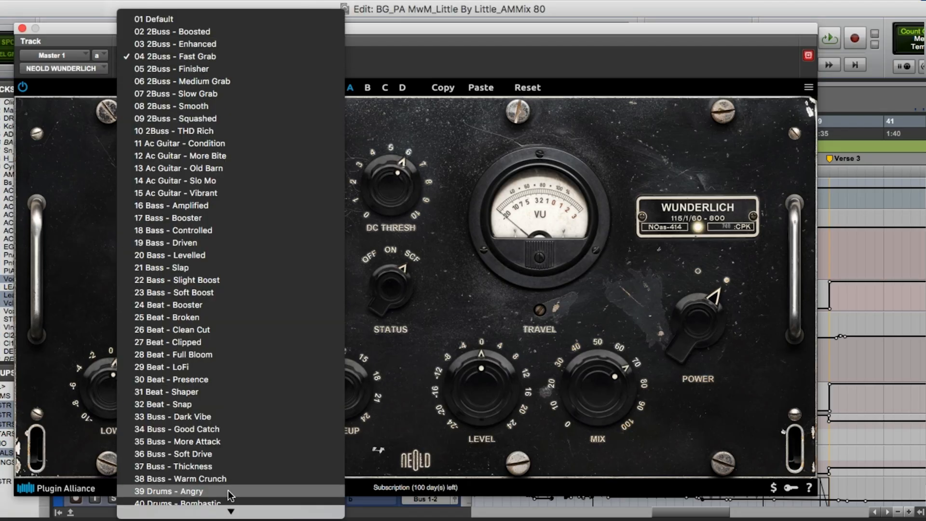
{"action": "scroll", "coordinate": [227, 495], "scroll_direction": "down", "scroll_amount": 3}
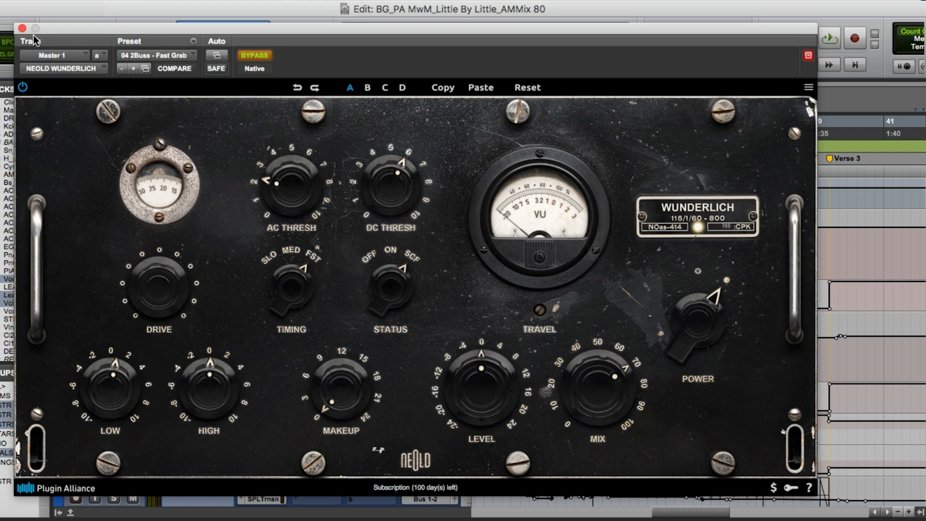
{"action": "left_click", "coordinate": [22, 28]}
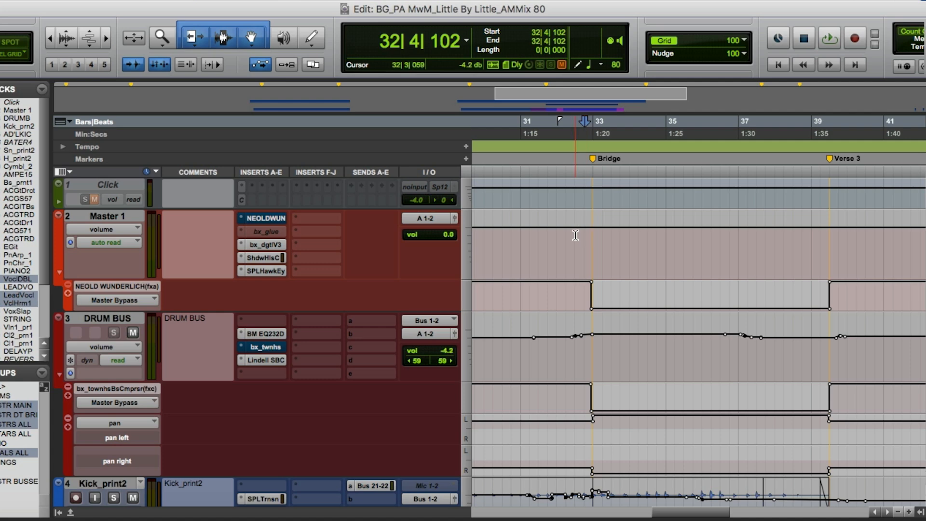
Step: Start playback just before the Bridge and toggle the bypass of the NEOLD WUNDERLICH insert on Master 1
{"action": "key", "text": "space"}
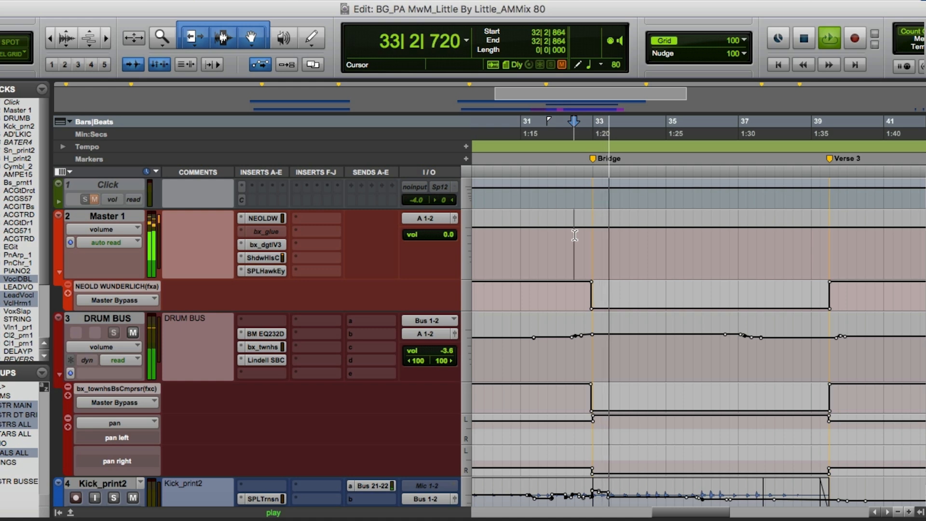
{"action": "left_click", "coordinate": [274, 220], "text": "super"}
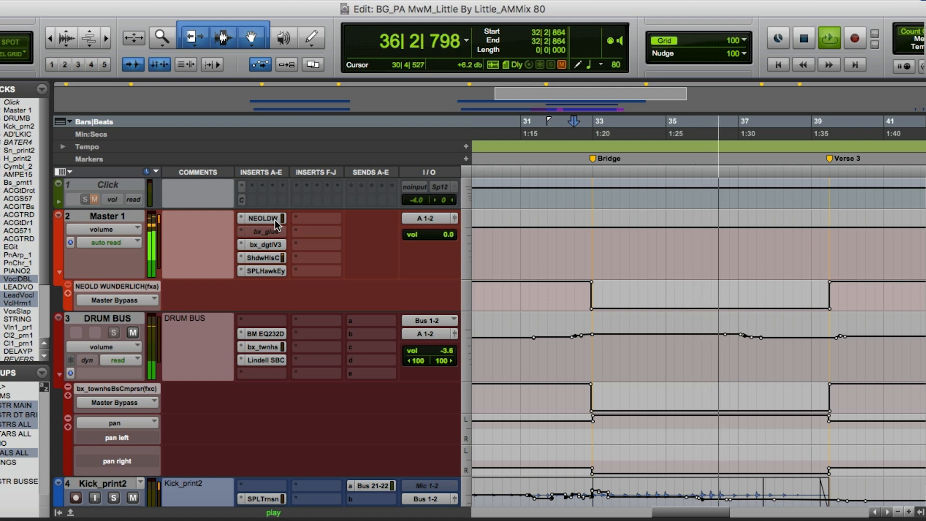
{"action": "left_click", "coordinate": [275, 220], "text": "super"}
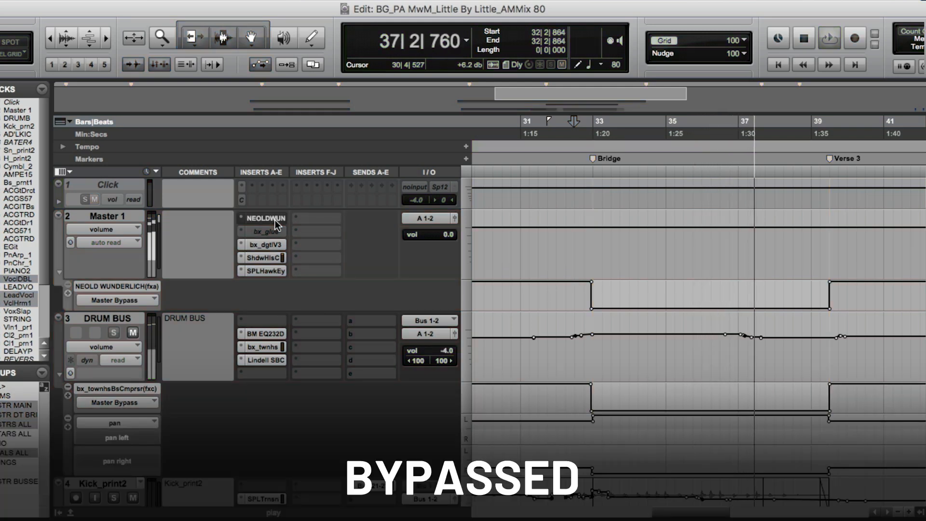